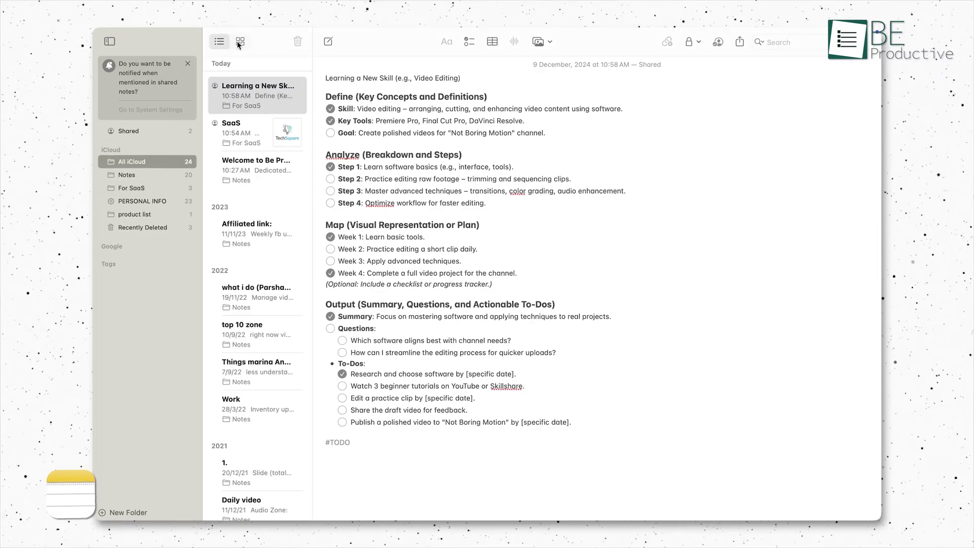
# Step: Switch the All iCloud notes to gallery view and scroll down through the thumbnails
pyautogui.click(237, 44)
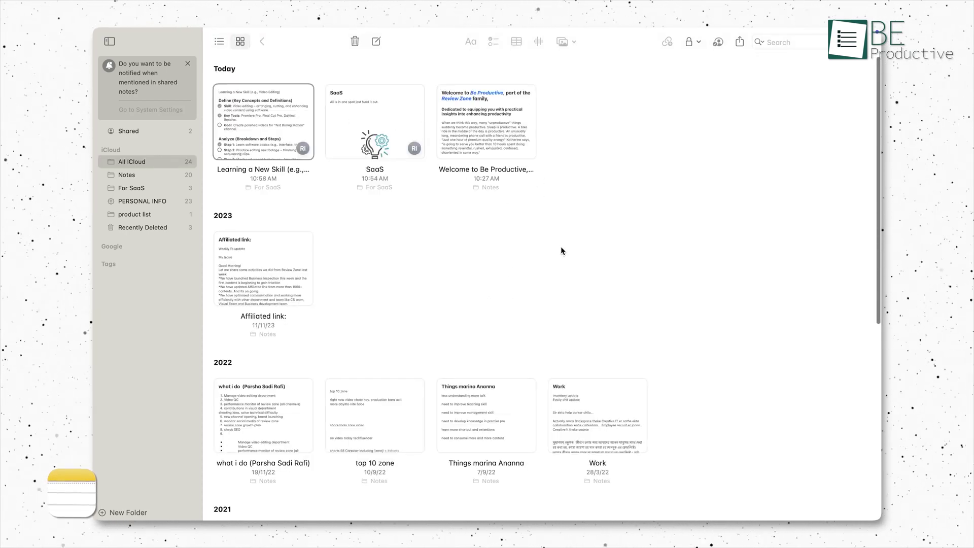
pyautogui.scroll(-3, 561, 245)
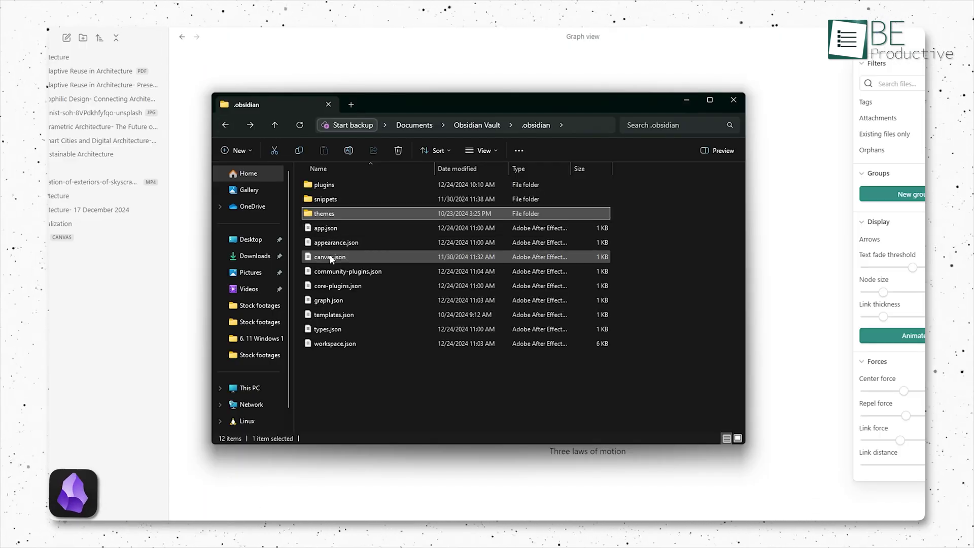
# Step: Go up from .obsidian to the Obsidian Vault folder and select Globalization.md
pyautogui.click(336, 184)
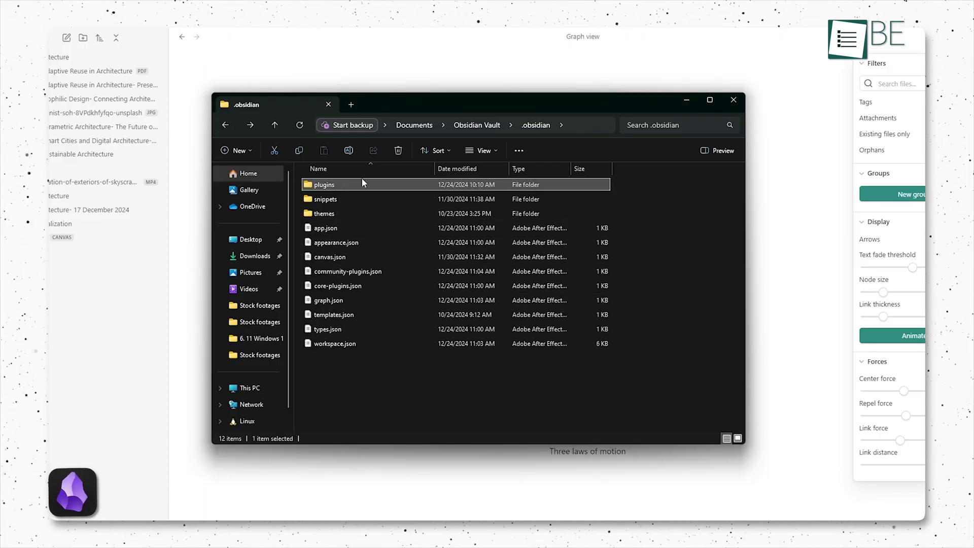
pyautogui.click(485, 124)
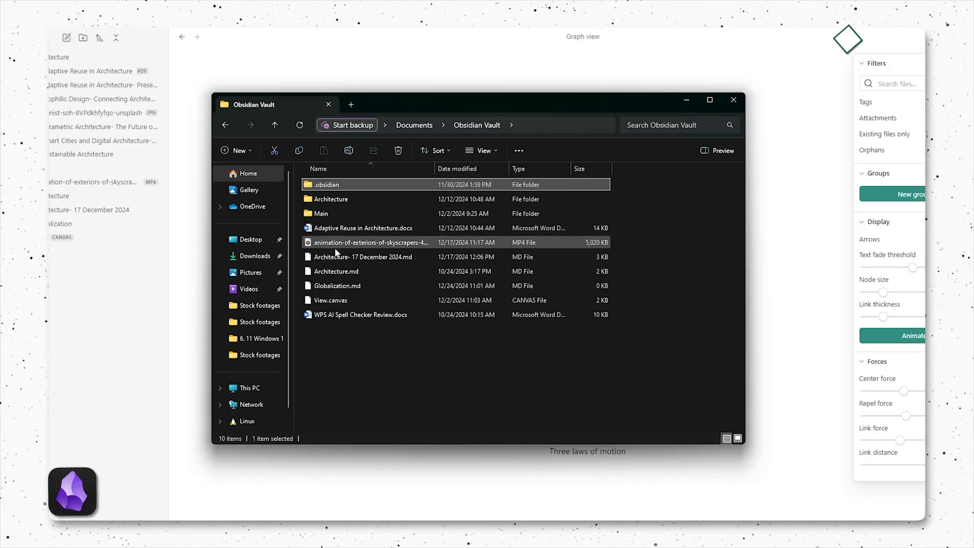
pyautogui.click(332, 300)
pyautogui.click(349, 286)
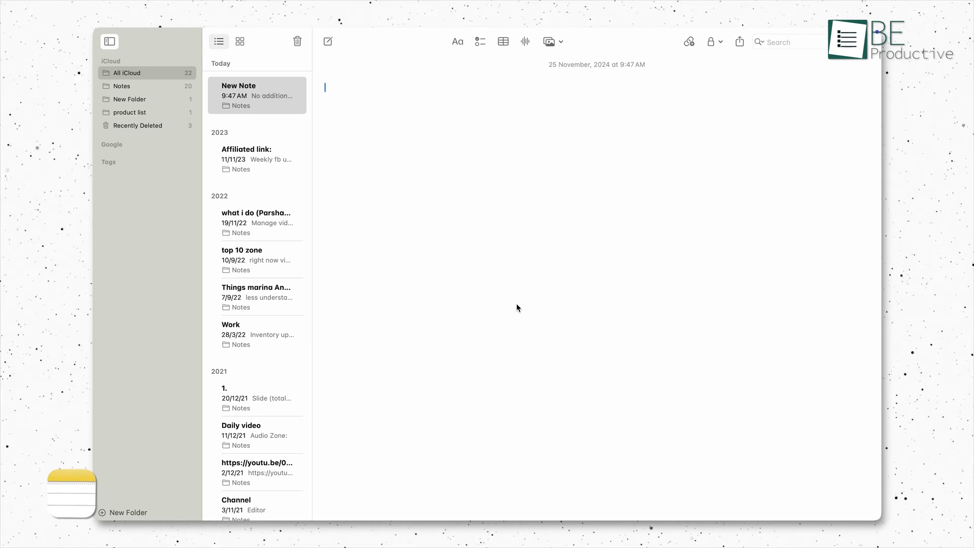
# Step: Create the 'welcome to my project' note and drag it into the product list folder
pyautogui.write('2')
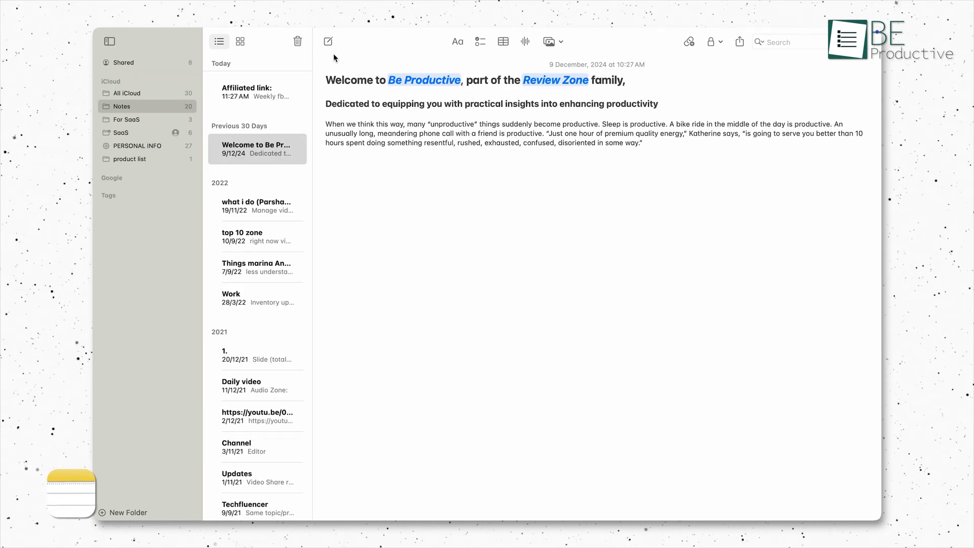
pyautogui.click(328, 41)
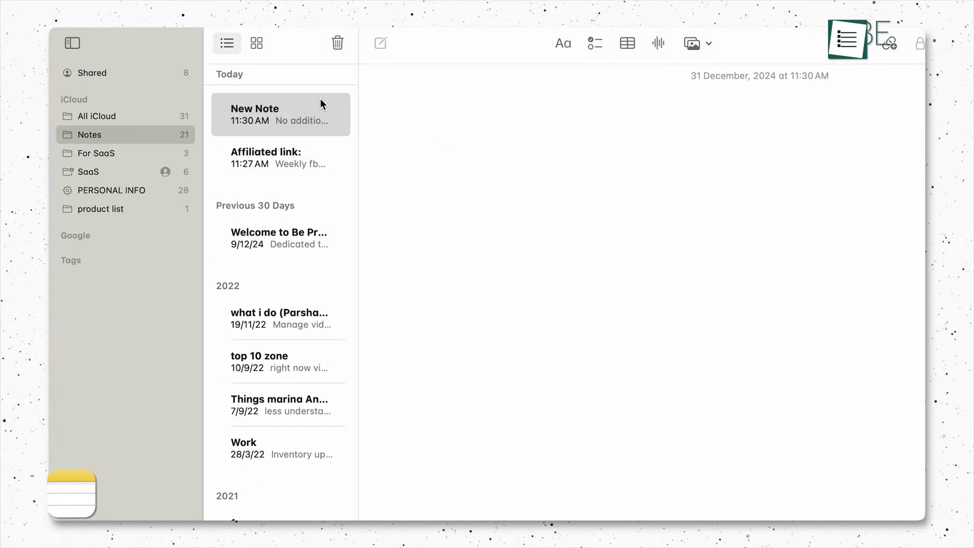
pyautogui.click(310, 109)
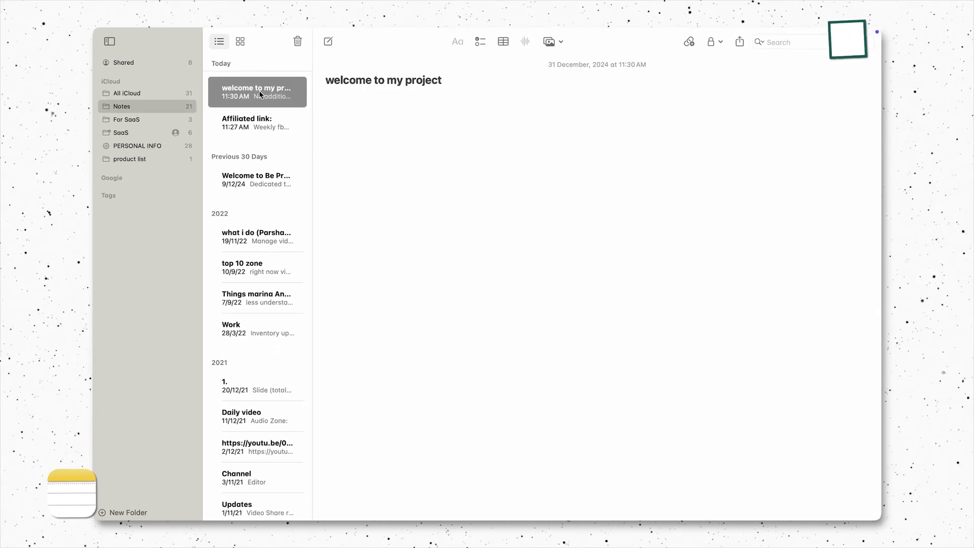
pyautogui.moveTo(271, 104); pyautogui.dragTo(141, 161)
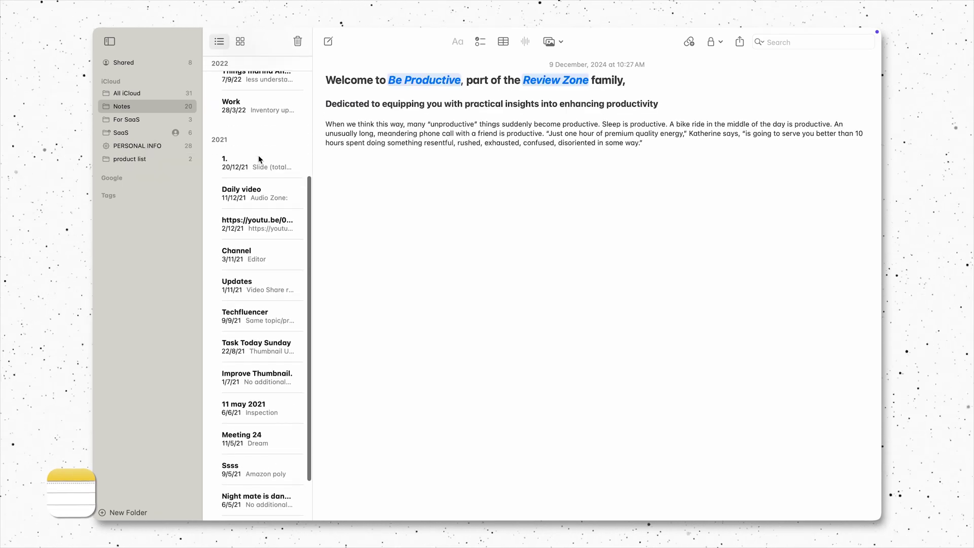
# Step: Toggle between gallery and list views several times, finishing on the thumbnail gallery
pyautogui.click(240, 41)
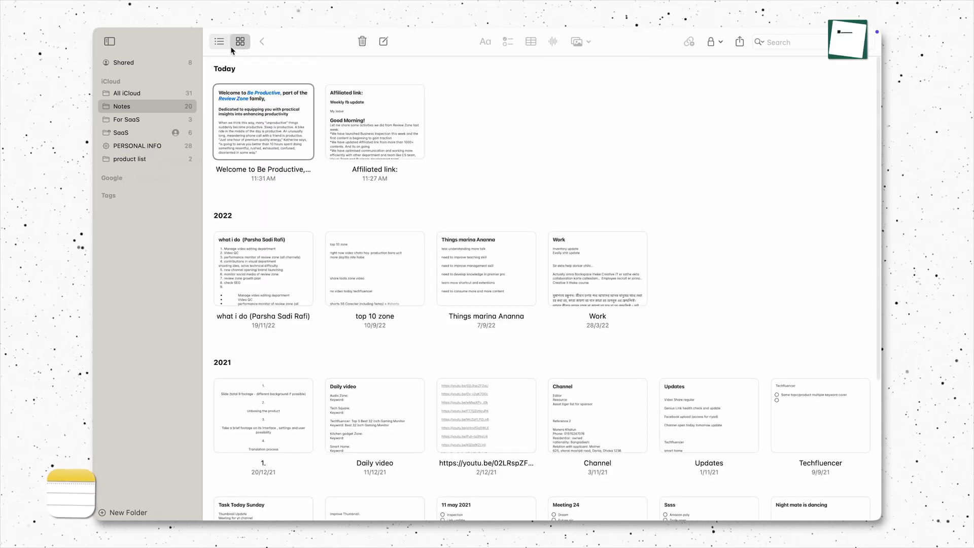
pyautogui.click(220, 45)
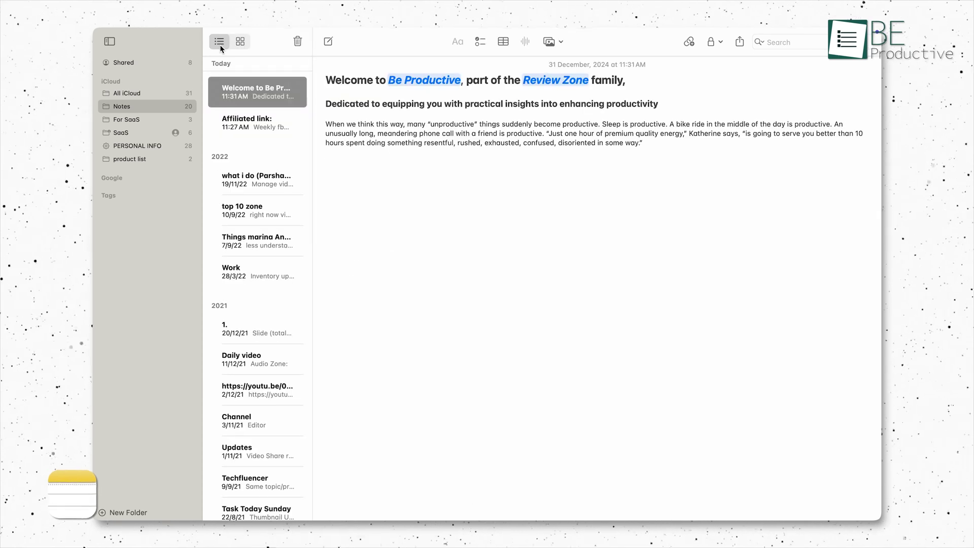
pyautogui.click(239, 43)
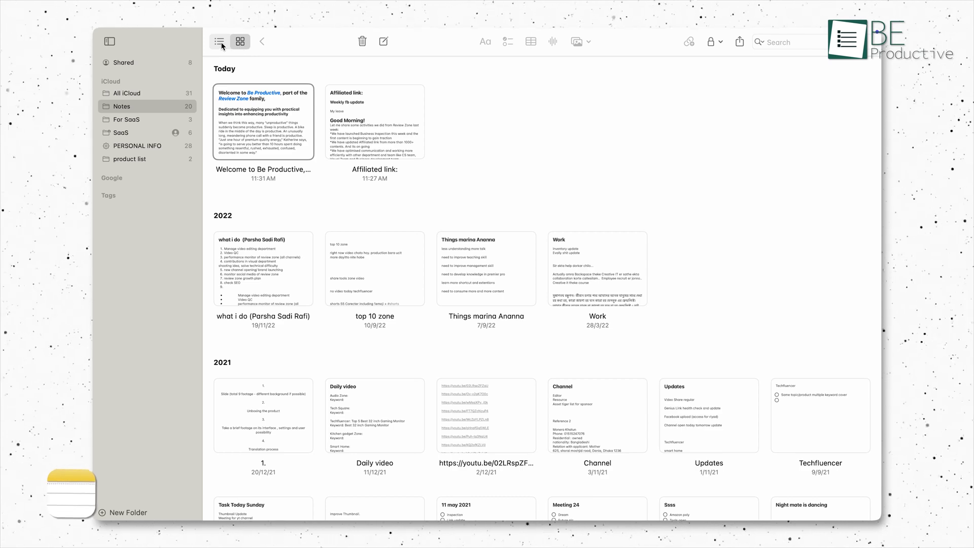
pyautogui.click(219, 42)
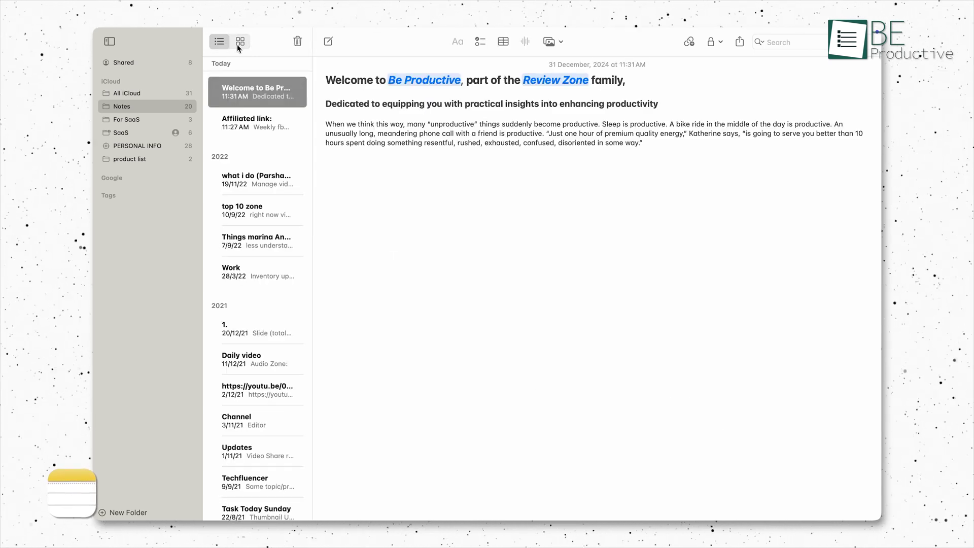
pyautogui.click(241, 44)
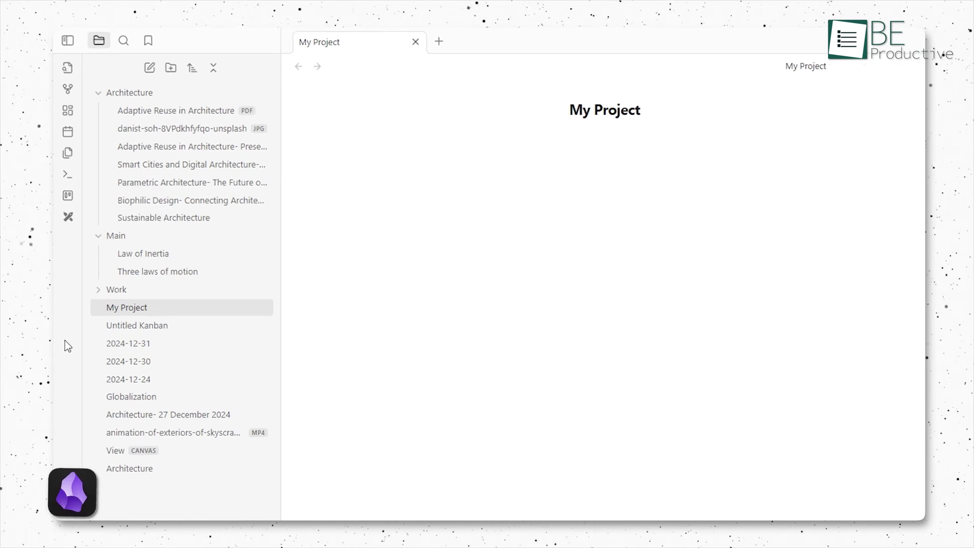
# Step: Open the vault's graph view with Ctrl+G
pyautogui.hotkey('ctrl', 'g')
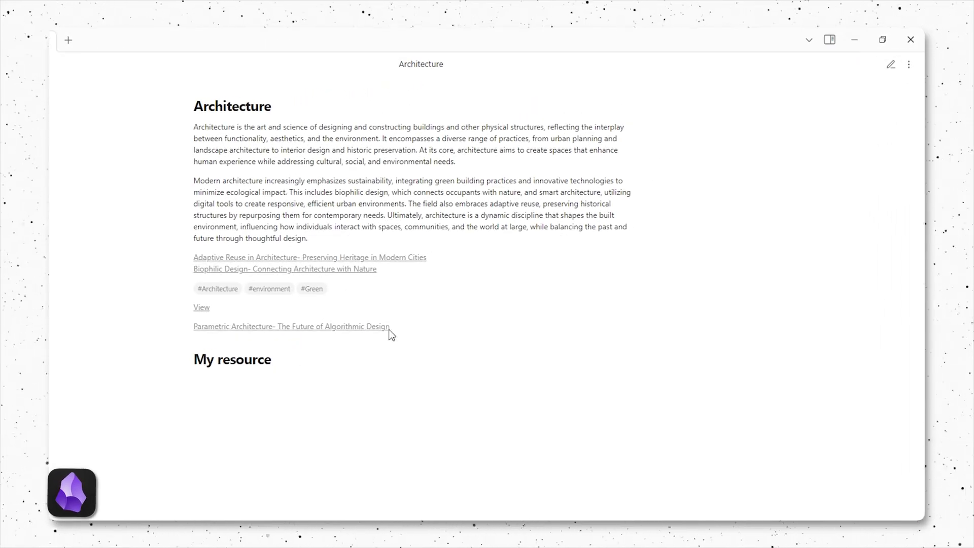
# Step: Append 'of project' to the My resource heading, then show the note in side-by-side panes
pyautogui.click(890, 65)
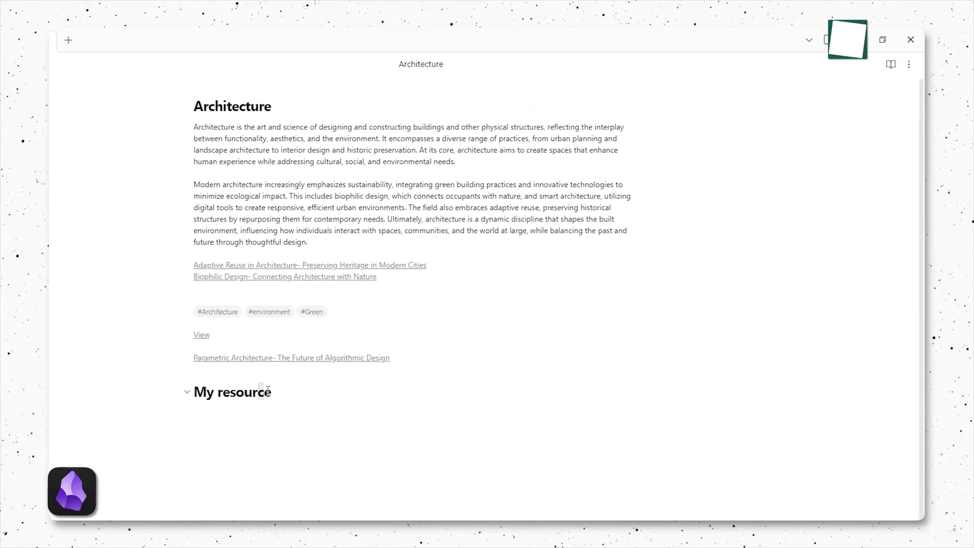
pyautogui.click(292, 394)
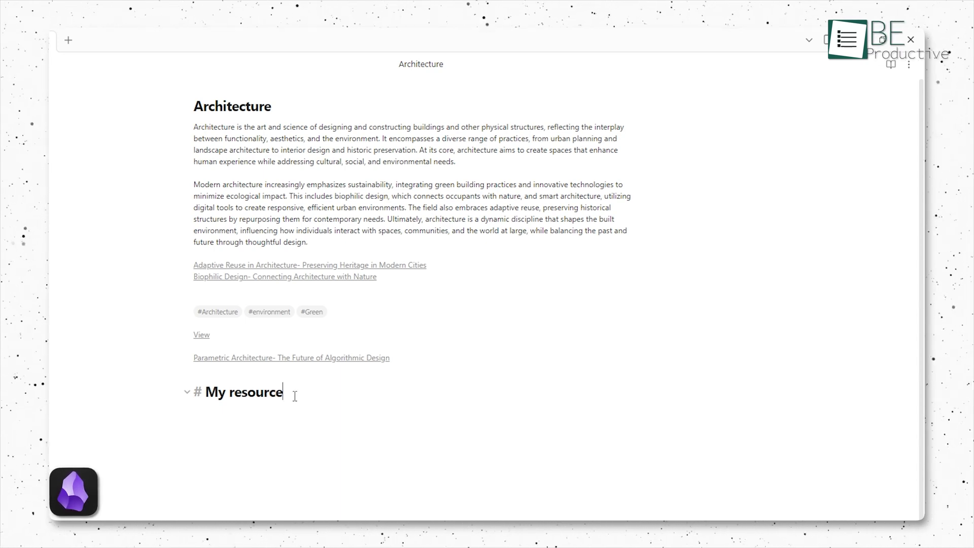
pyautogui.write('of proje')
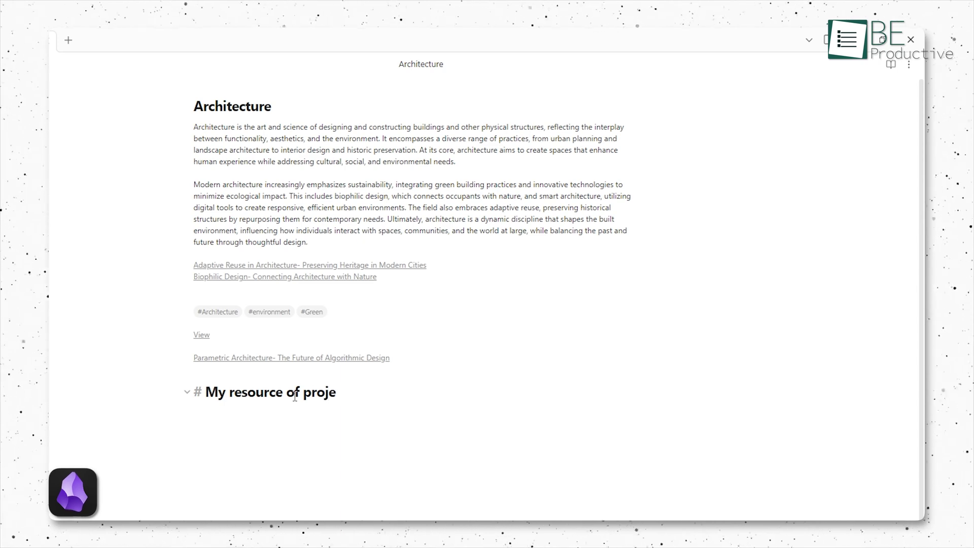
pyautogui.write('ct')
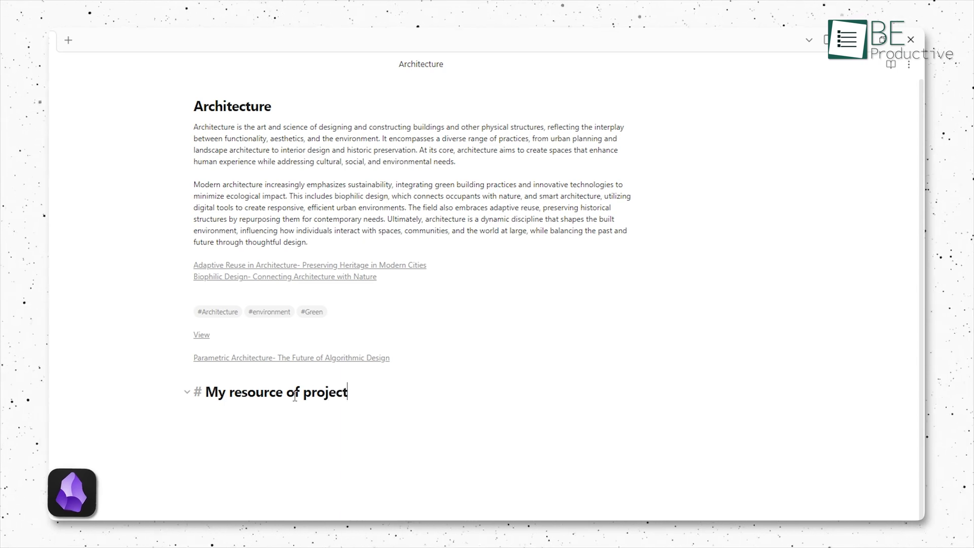
pyautogui.click(891, 67)
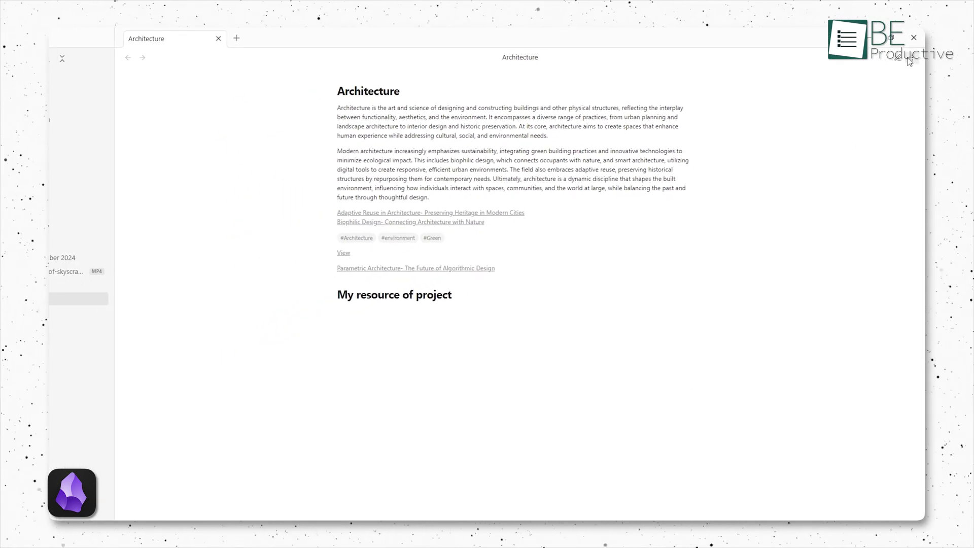
pyautogui.keyDown('ctrl'); pyautogui.click(908, 59); pyautogui.keyUp('ctrl')
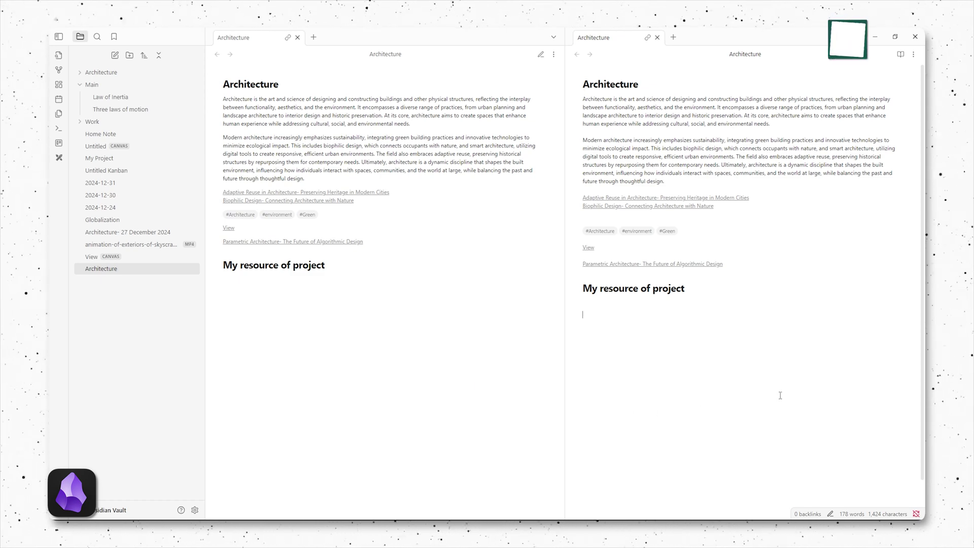
# Step: Close the duplicate Architecture note pane and expand the Main folder
pyautogui.click(656, 37)
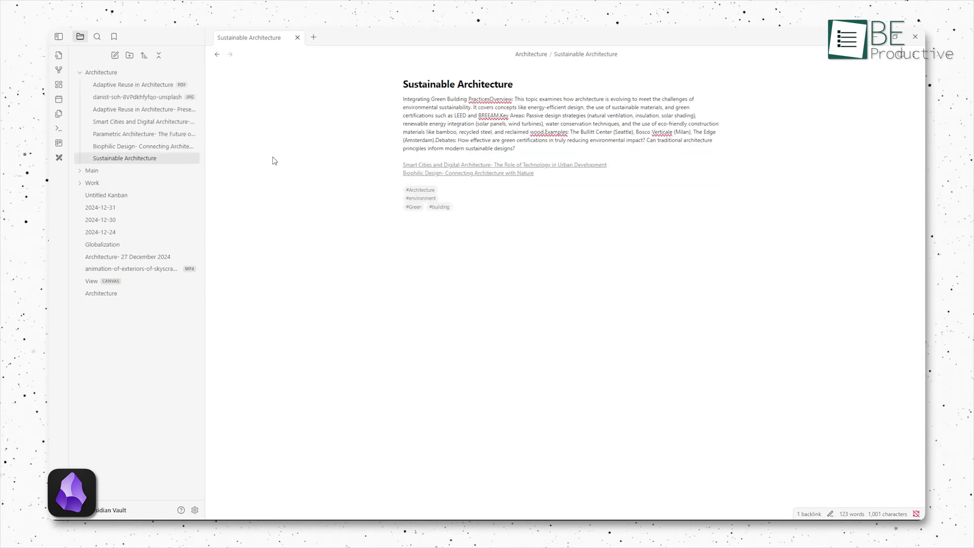
pyautogui.click(134, 171)
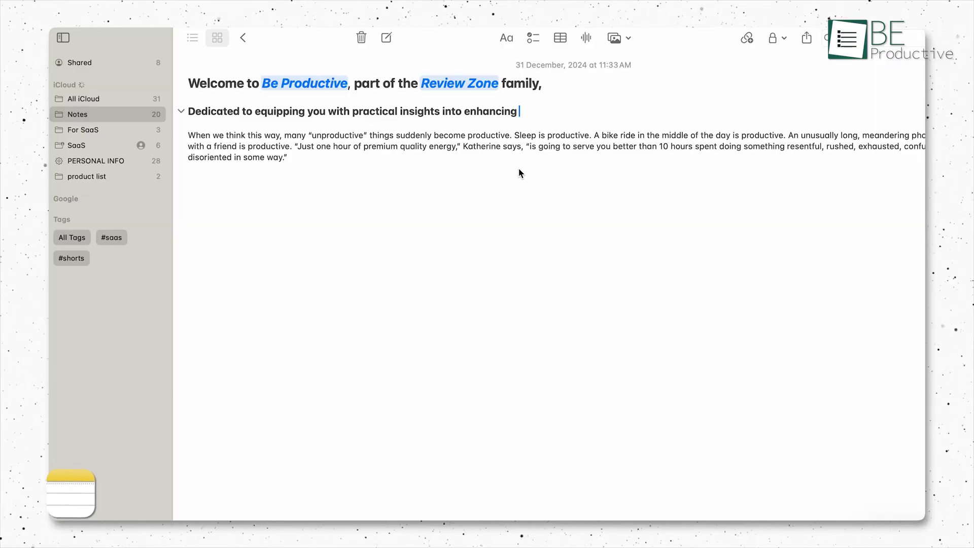
# Step: Add #productivity to the note, filter by that tag, then return to the Notes folder
pyautogui.write('#')
pyautogui.write('p')
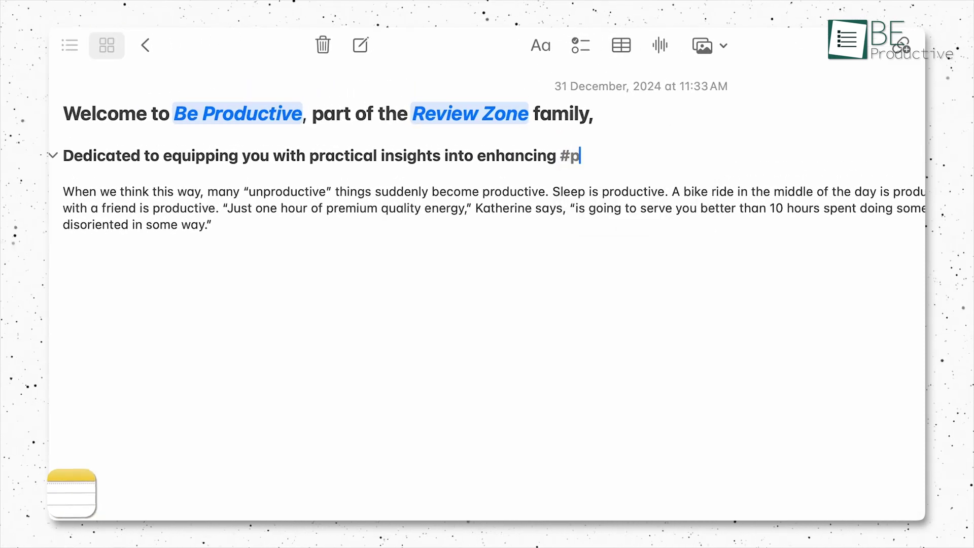
pyautogui.write('roductivity')
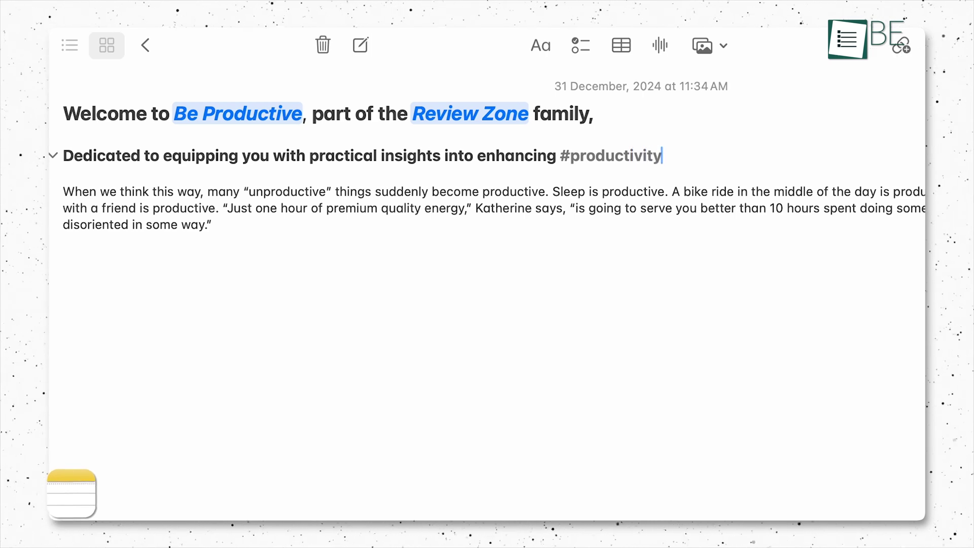
pyautogui.press('Return')
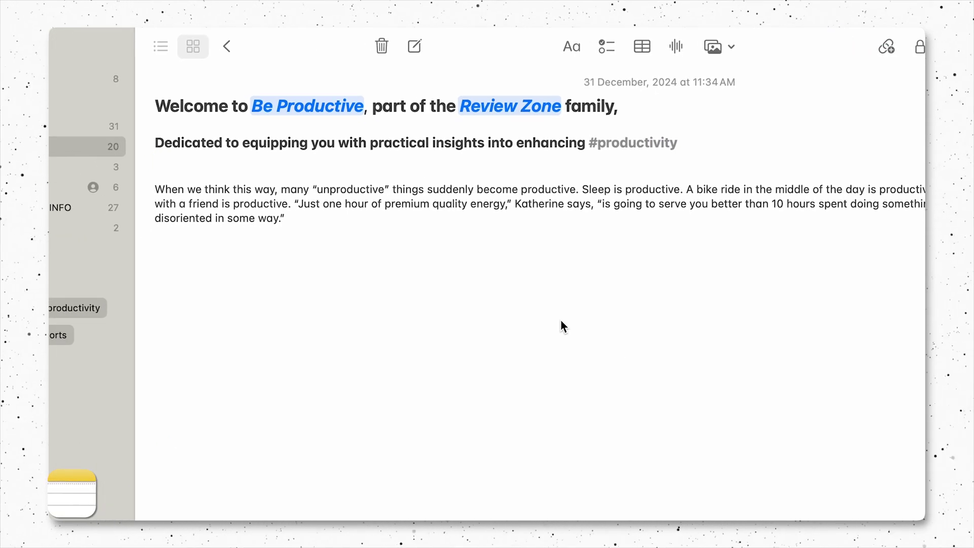
pyautogui.click(145, 283)
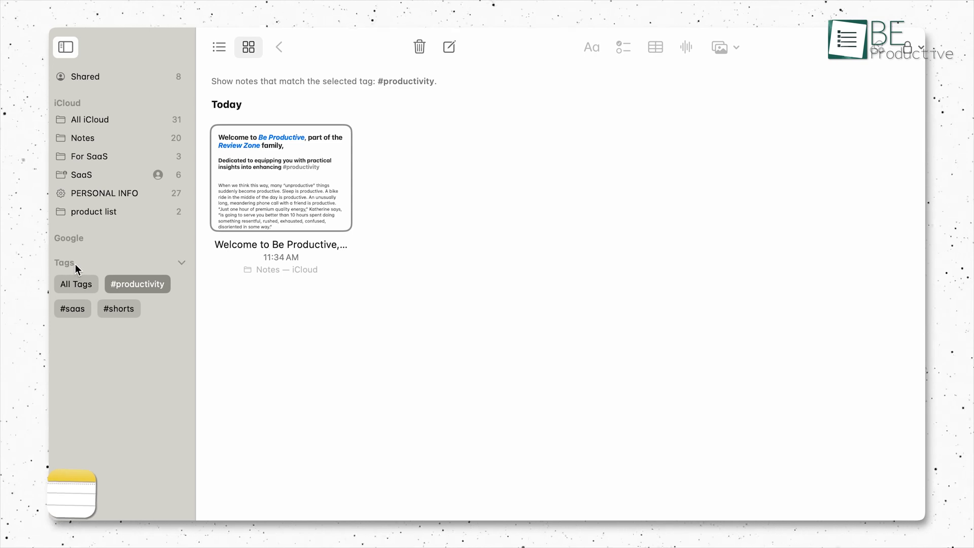
pyautogui.doubleClick(296, 183)
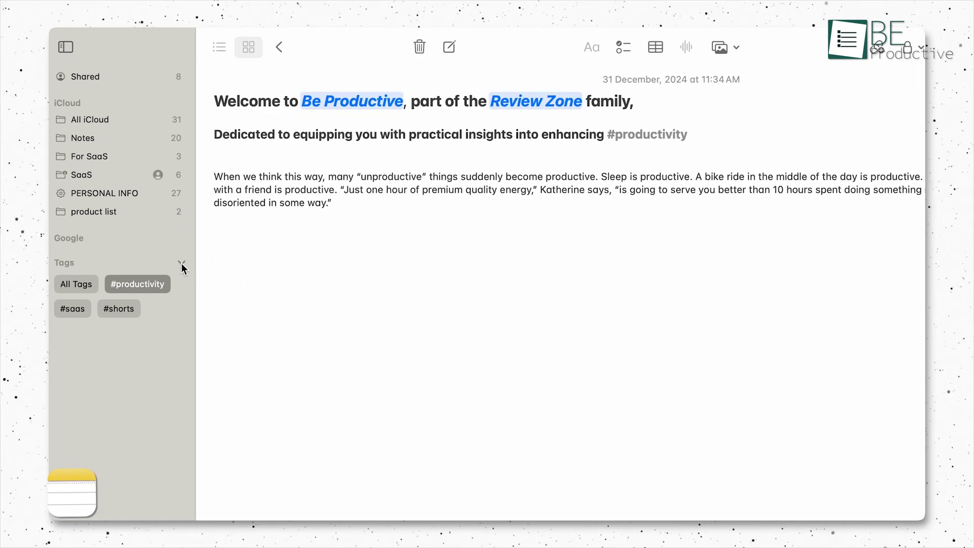
pyautogui.click(181, 263)
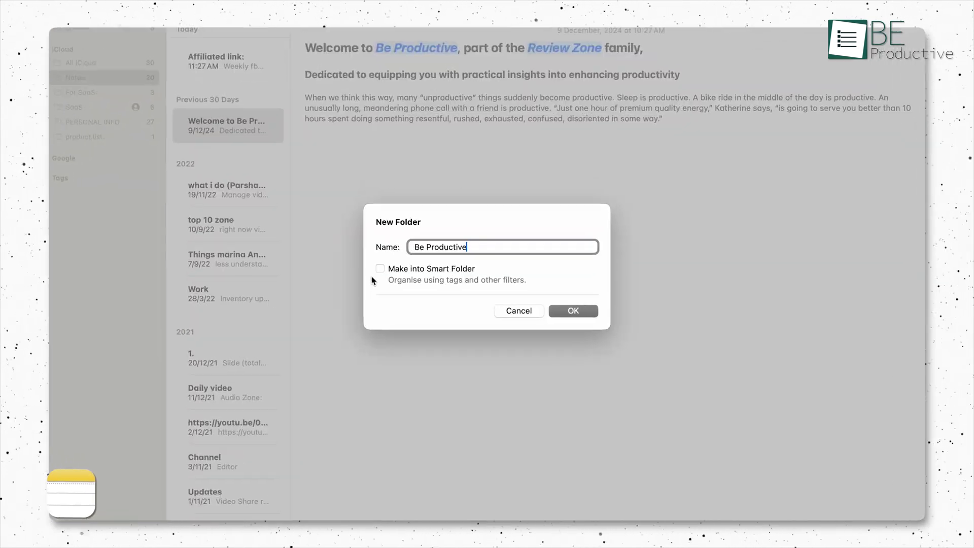
# Step: Make Be Productive a smart folder filtering by Tags with the new tag beproductive
pyautogui.click(362, 258)
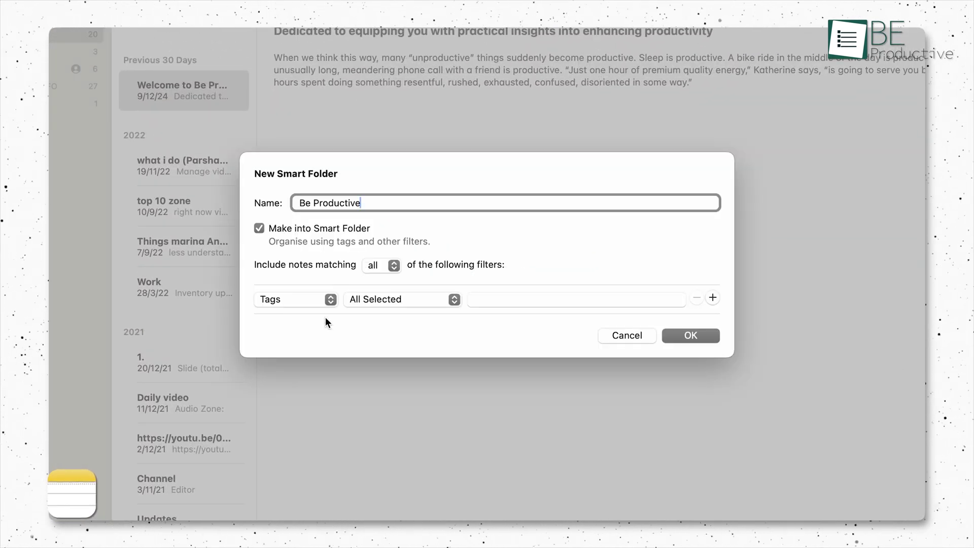
pyautogui.click(330, 300)
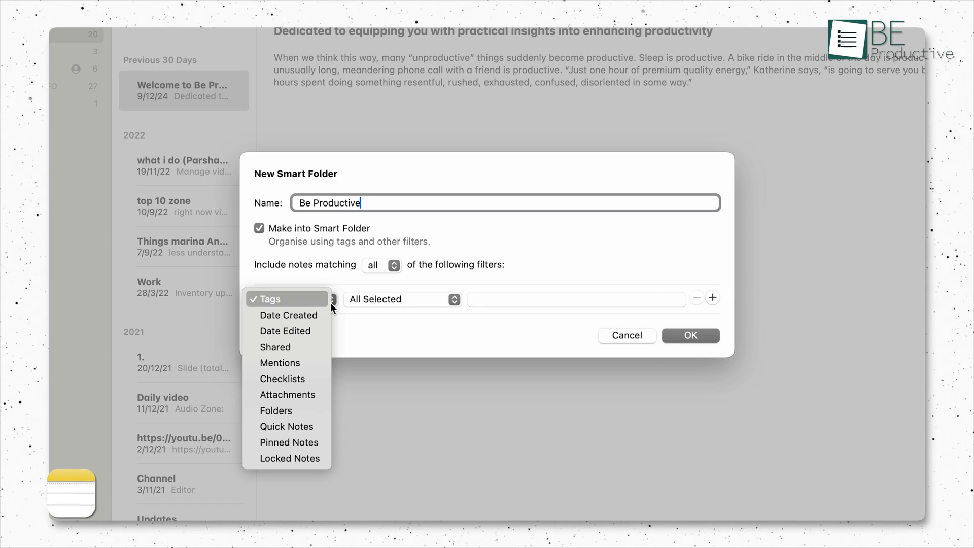
pyautogui.click(452, 303)
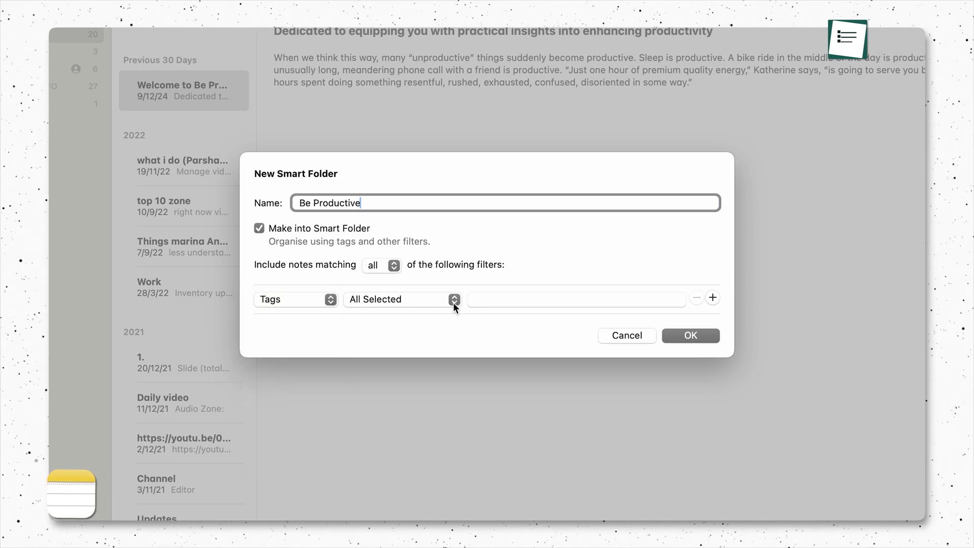
pyautogui.click(501, 301)
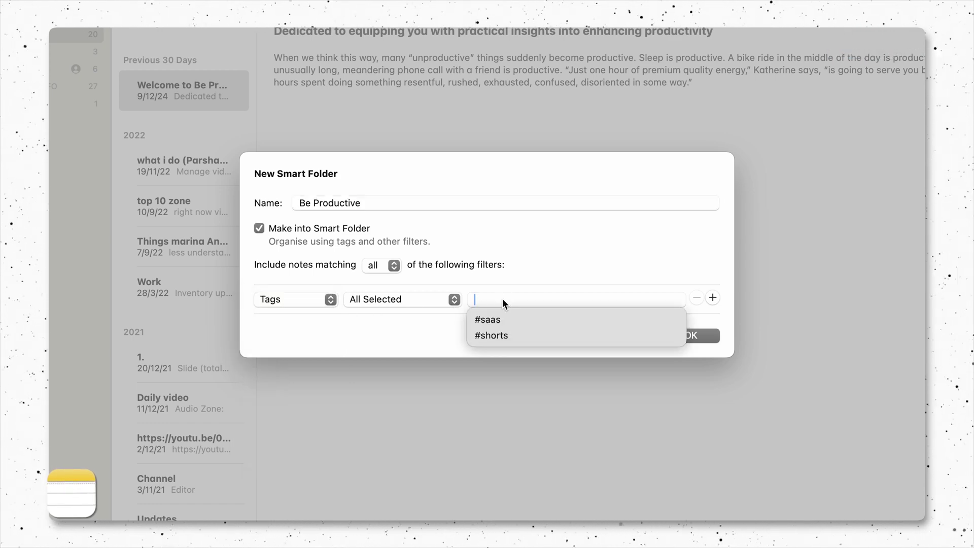
pyautogui.write('be')
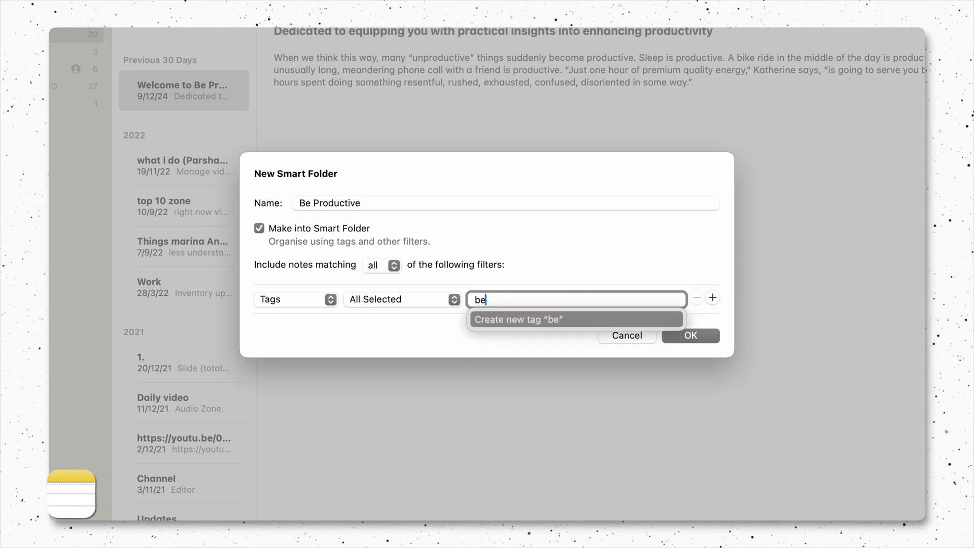
pyautogui.write('productive')
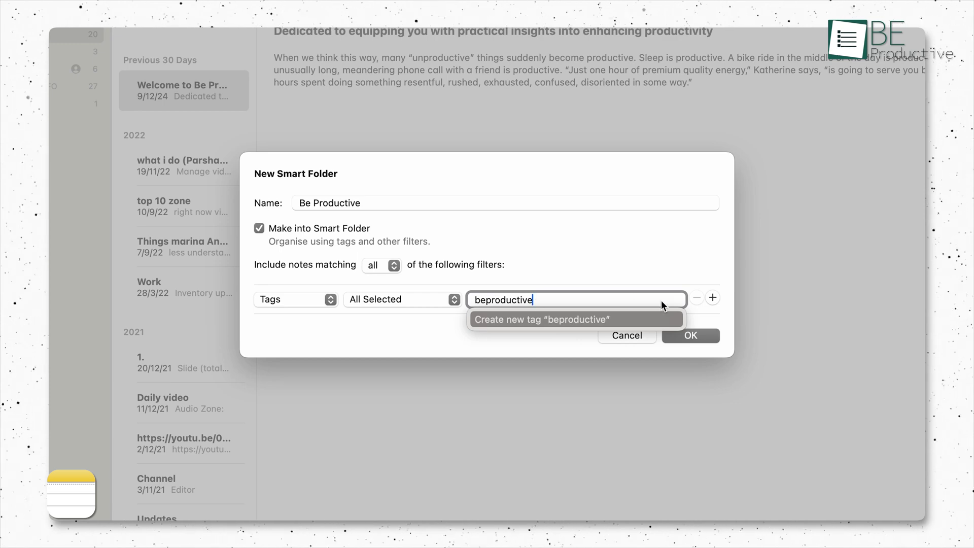
pyautogui.click(650, 318)
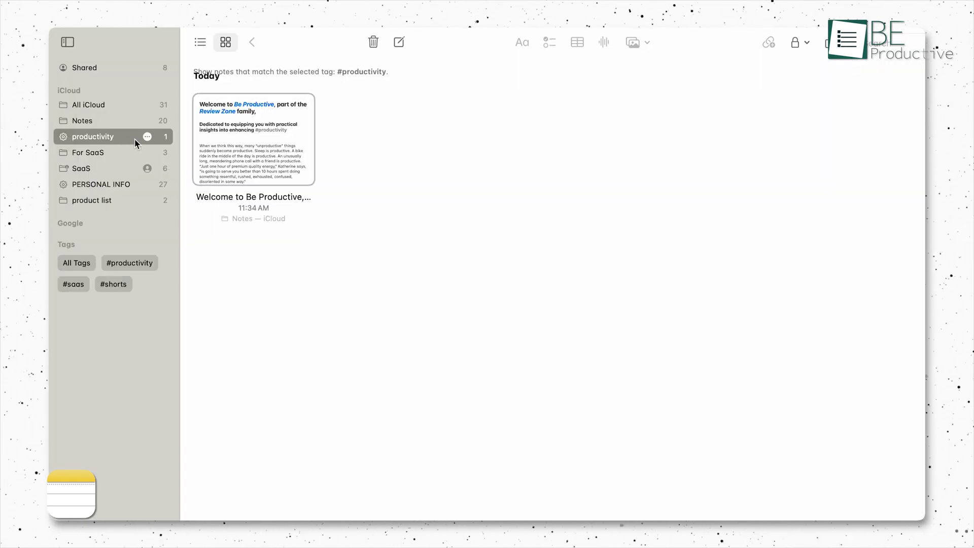
# Step: Send the selected productivity smart folder to the trash
pyautogui.click(373, 43)
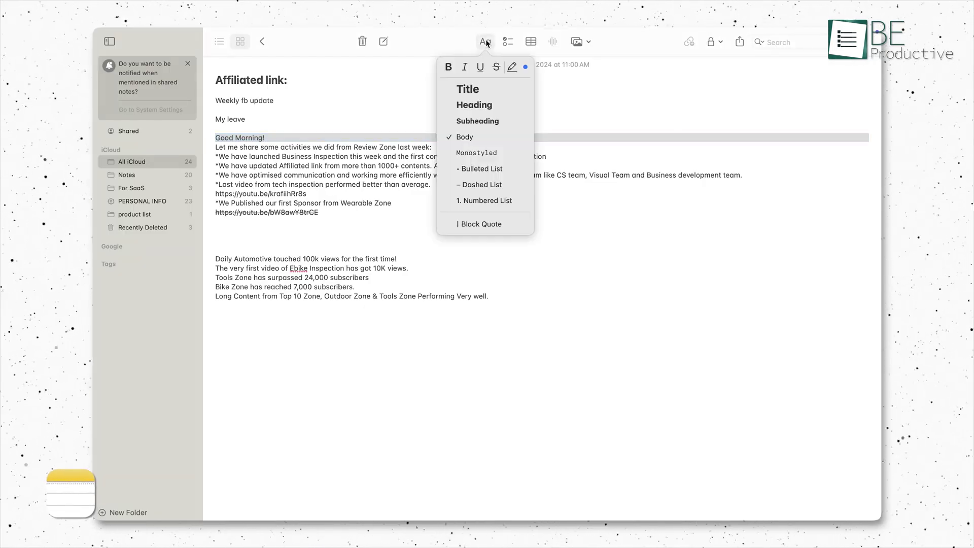
# Step: Format the Good Morning! line with the Title style
pyautogui.click(459, 84)
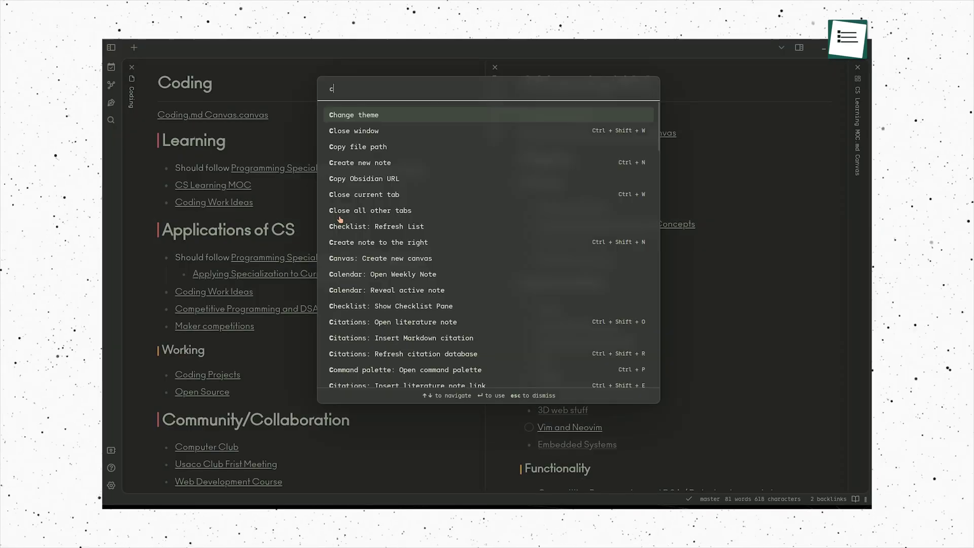
# Step: Regenerate the Coding canvas over Coding.md Canvas.canvas and zoom out to see its linked notes
pyautogui.write('create canvas')
pyautogui.press('Return')
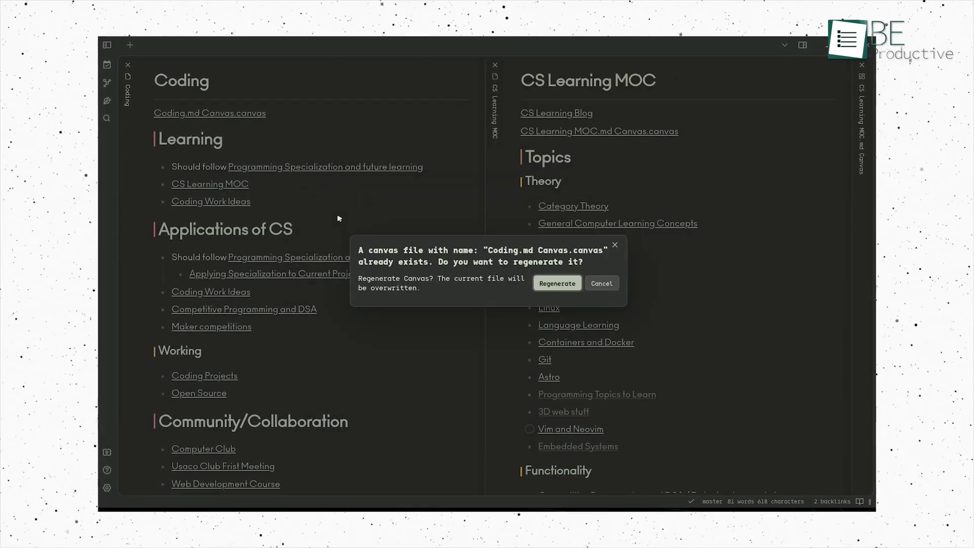
pyautogui.press('Return')
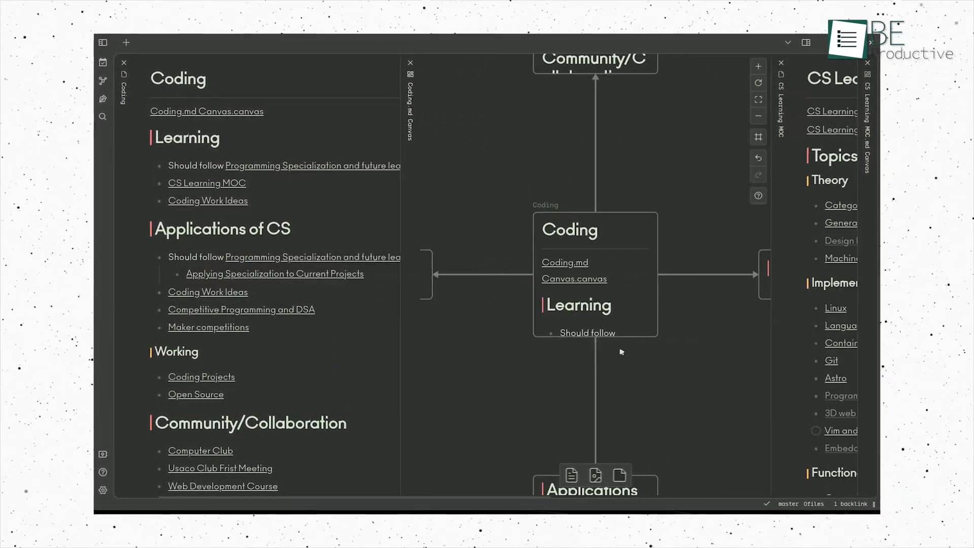
pyautogui.scroll(-5, 594, 281)
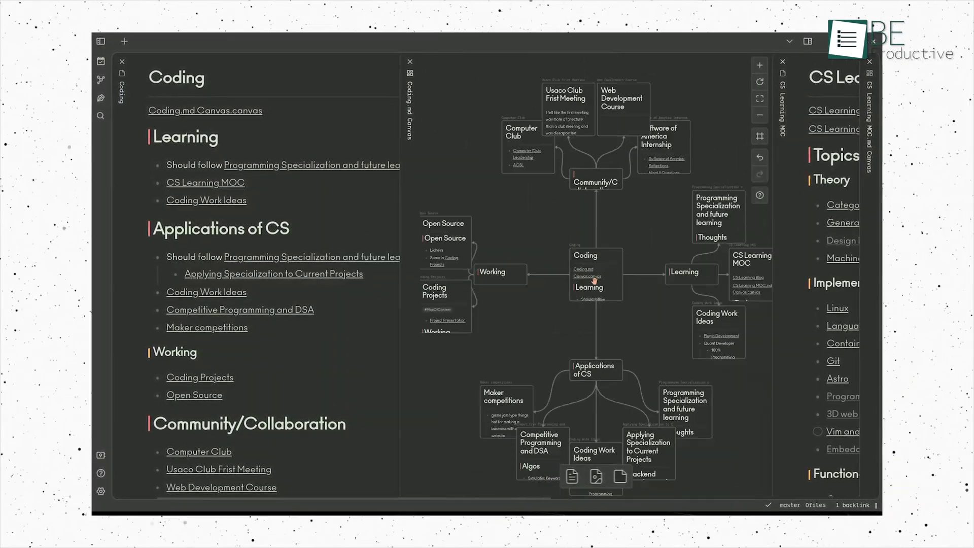
pyautogui.scroll(-2, 594, 281)
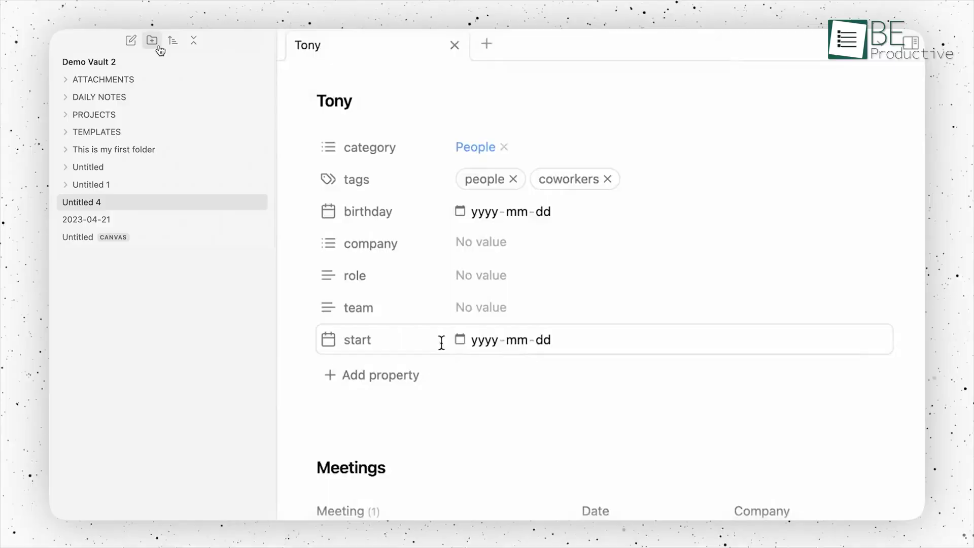
pyautogui.click(158, 46)
# Step: Create the folders 01-PROJECTS, 02-AREAS and 03-RESOURCES in the vault
pyautogui.write('01-PROJECTS')
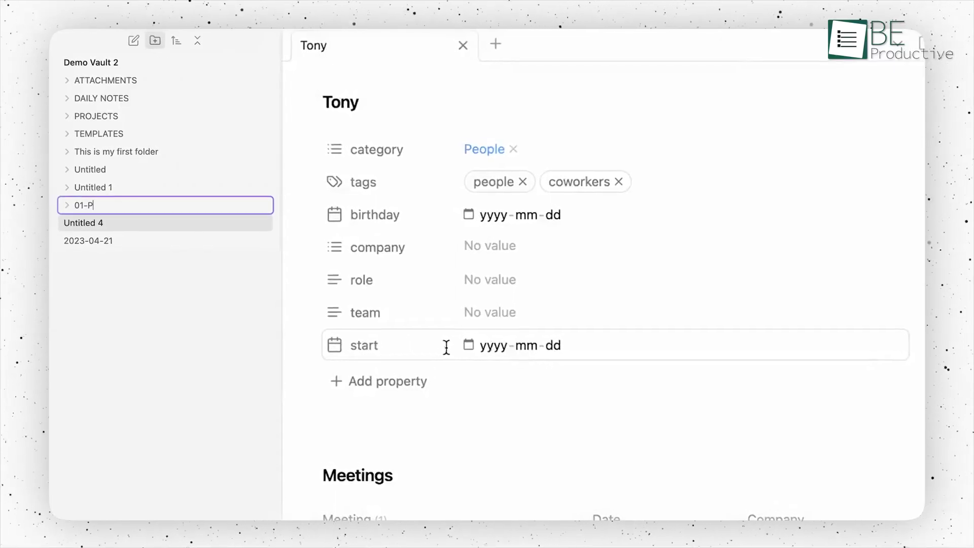
pyautogui.press('Return')
pyautogui.click(158, 46)
pyautogui.write('02-AREAS')
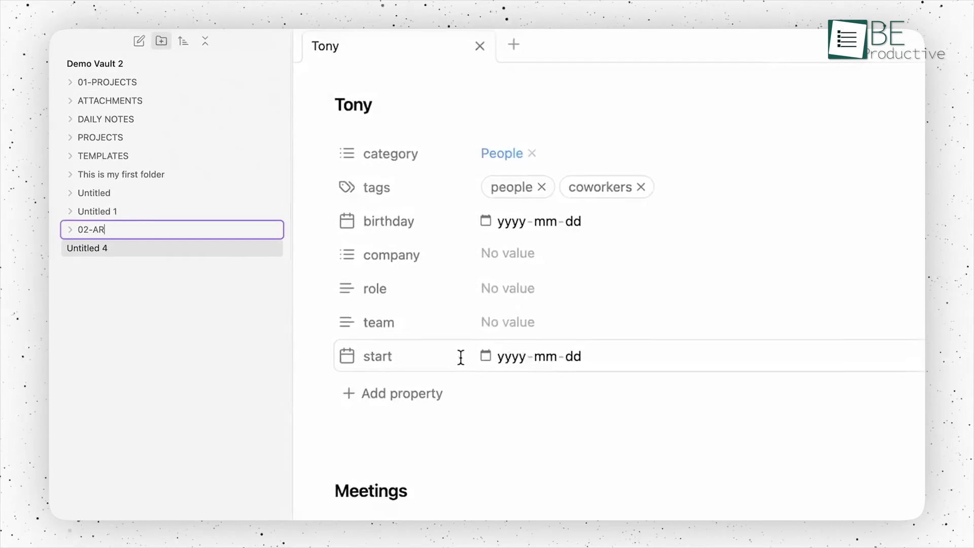
pyautogui.press('Return')
pyautogui.click(164, 47)
pyautogui.write('03-RESOURCES')
pyautogui.press('Return')
pyautogui.click(171, 49)
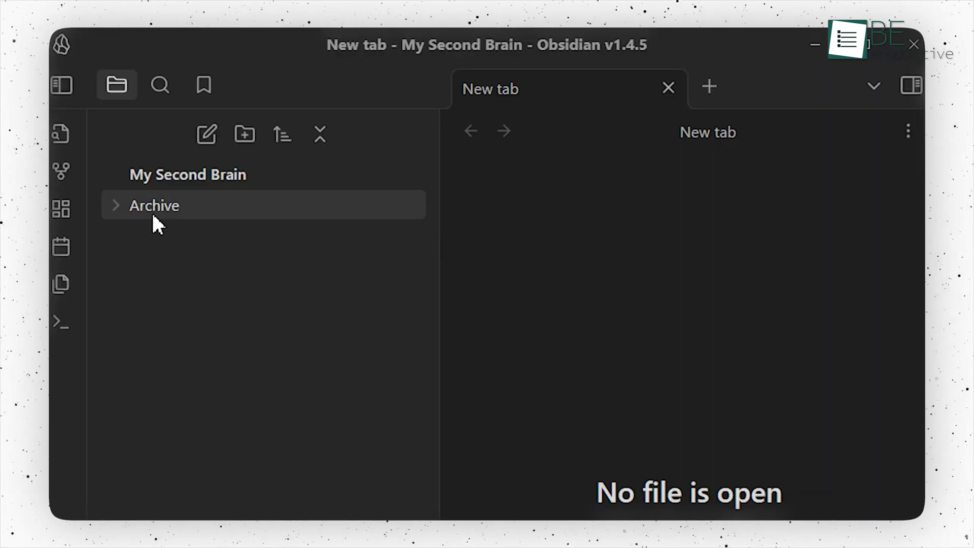
# Step: Expand Archive and its Archive- Sep 7 2023 subfolder in the file explorer
pyautogui.click(151, 213)
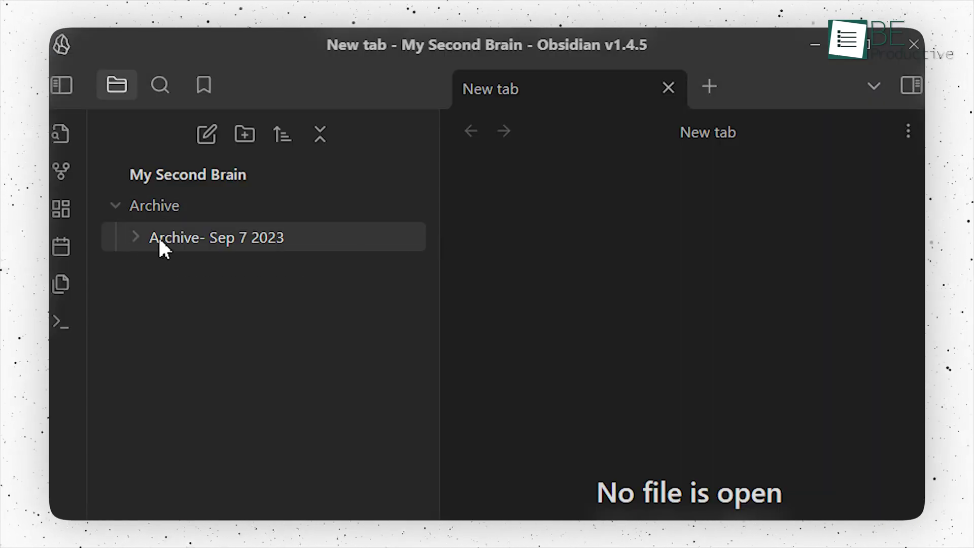
pyautogui.click(158, 235)
pyautogui.scroll(-20, 158, 236)
pyautogui.scroll(20, 158, 236)
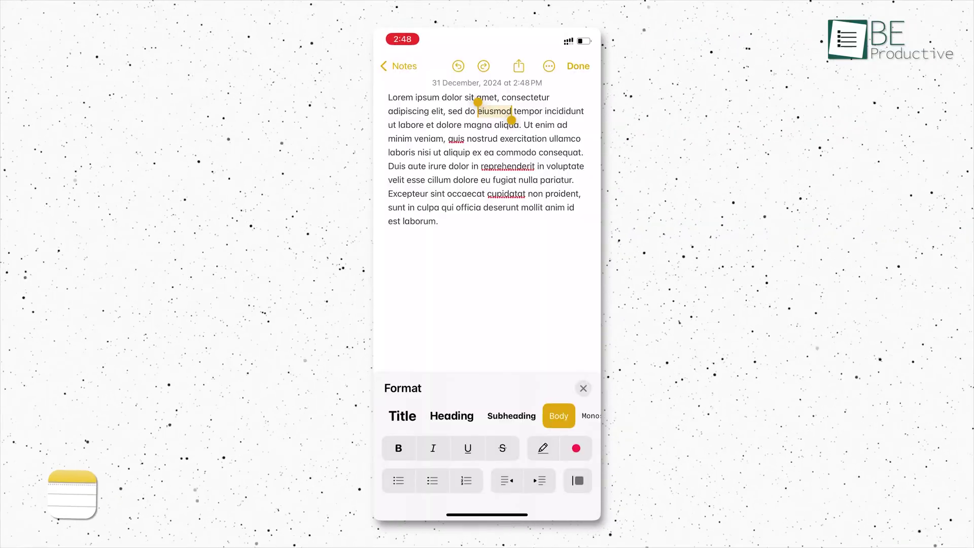
# Step: Extend the selection over 'eiusmod tempor incididunt', highlight it in Purple, then deselect
pyautogui.moveTo(511, 120); pyautogui.dragTo(583, 117)
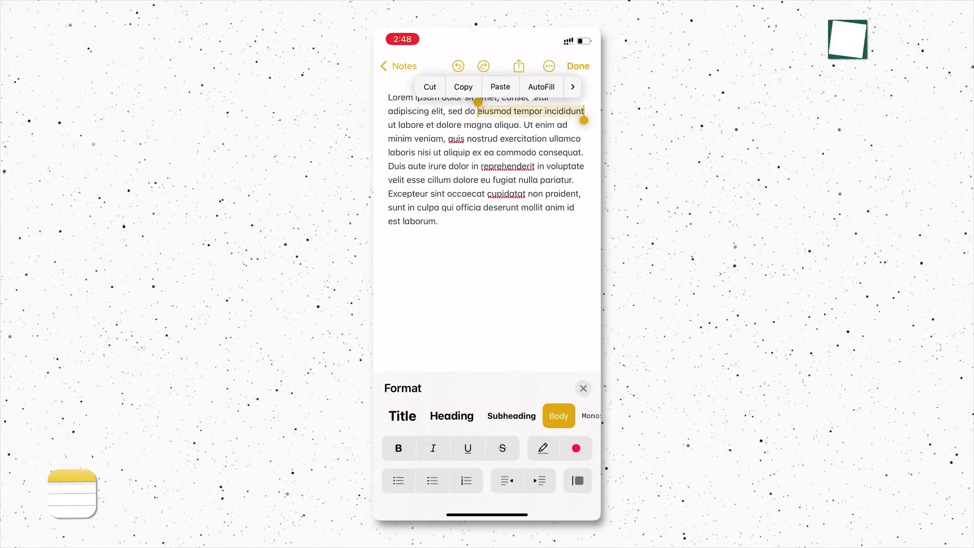
pyautogui.click(575, 448)
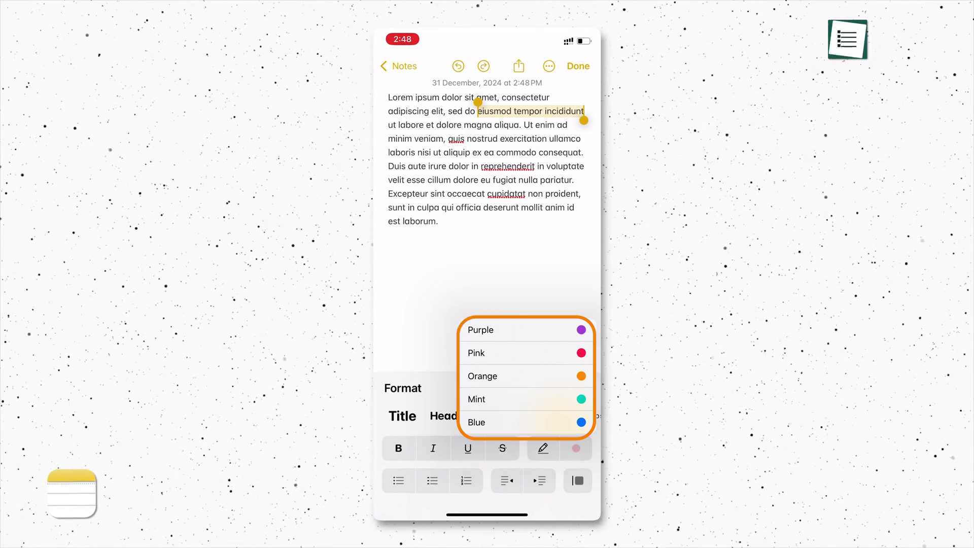
pyautogui.click(481, 330)
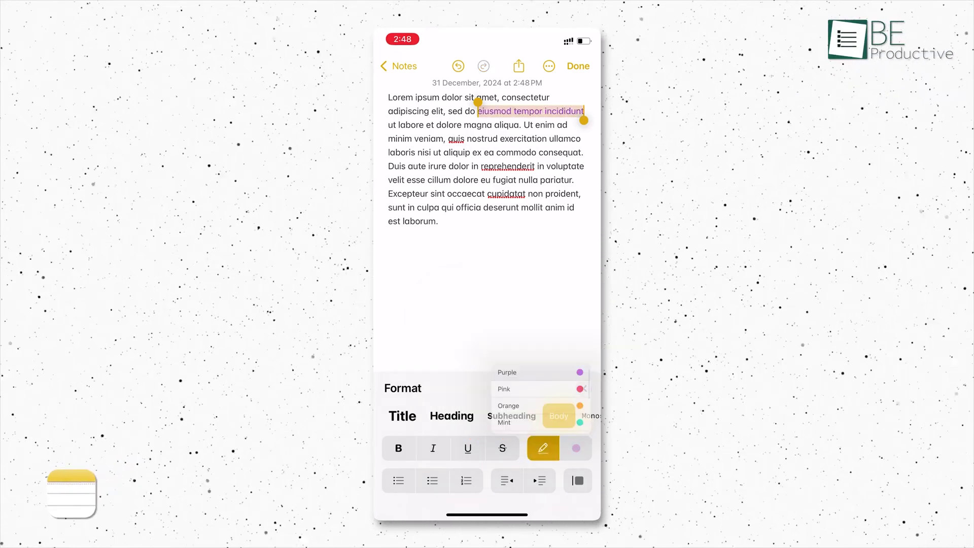
pyautogui.click(438, 221)
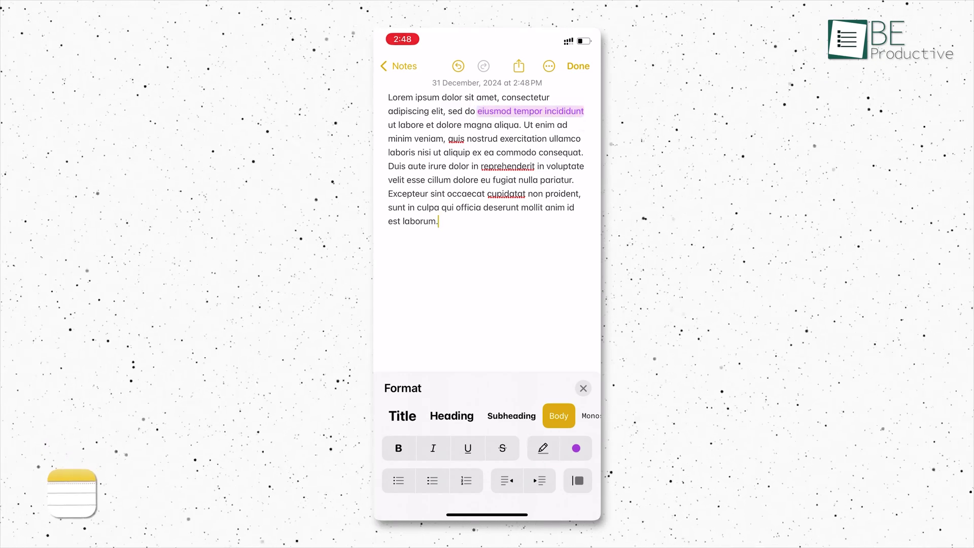
pyautogui.click(547, 126)
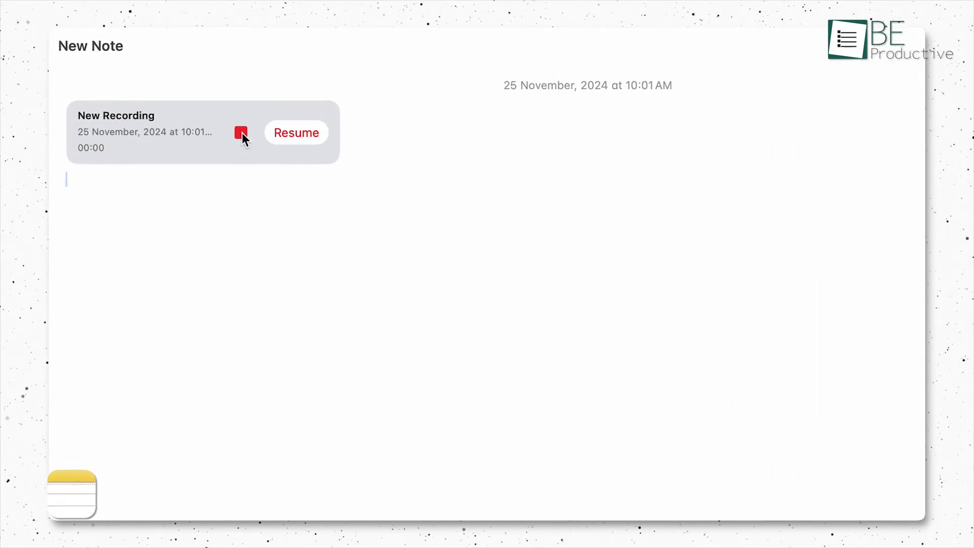
# Step: Stop the recorder to keep the 6-second clip, then place the caret below the recording
pyautogui.click(241, 134)
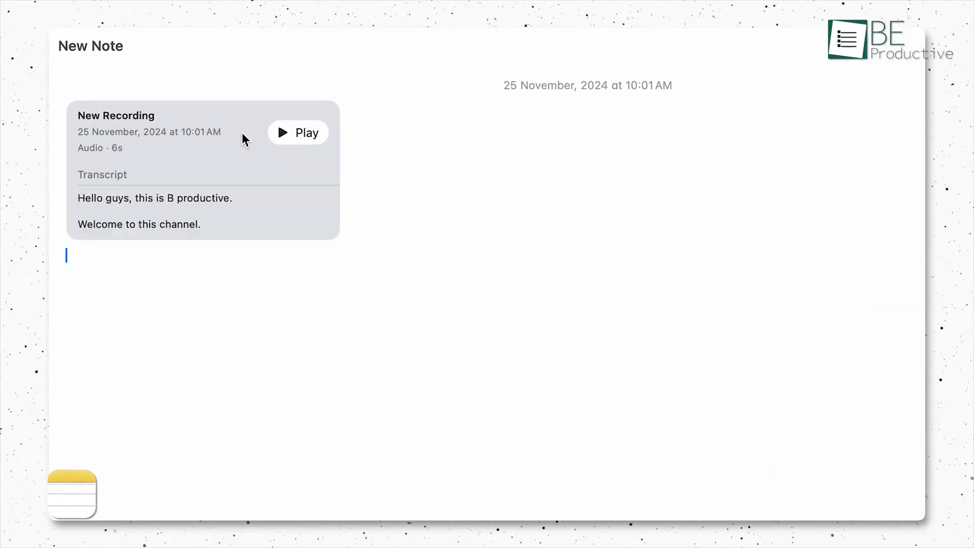
pyautogui.click(175, 199)
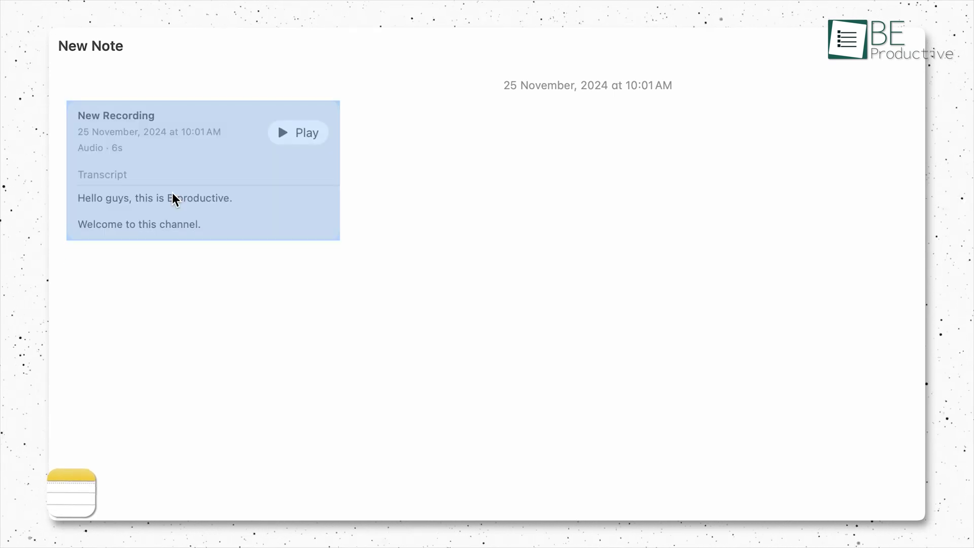
pyautogui.click(177, 253)
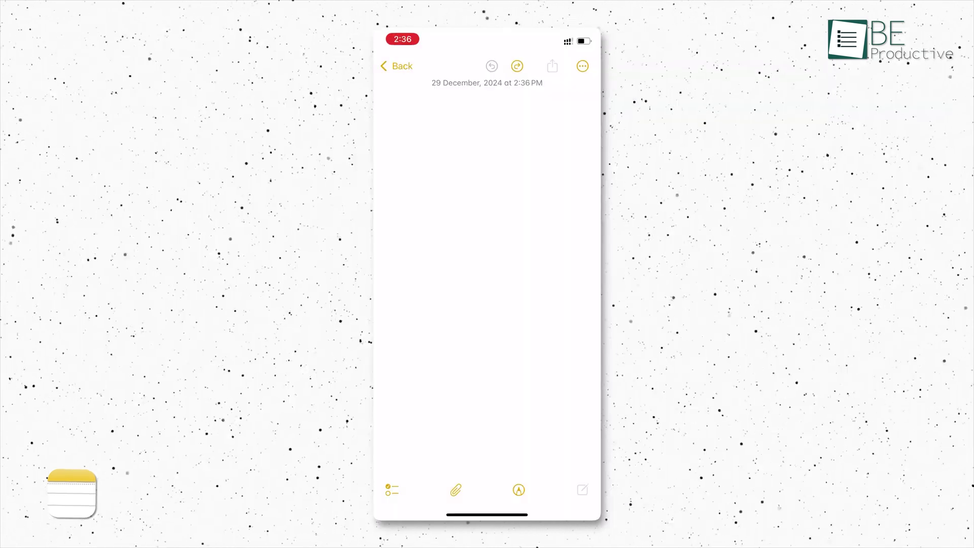
# Step: Attach the black-and-white motorcycle photo from Photos to the note
pyautogui.click(455, 490)
pyautogui.click(494, 397)
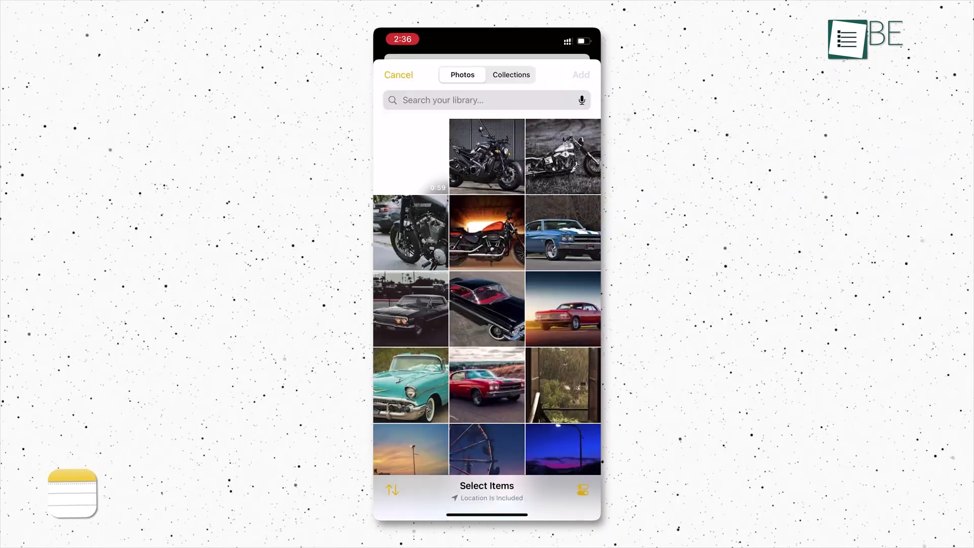
pyautogui.click(563, 156)
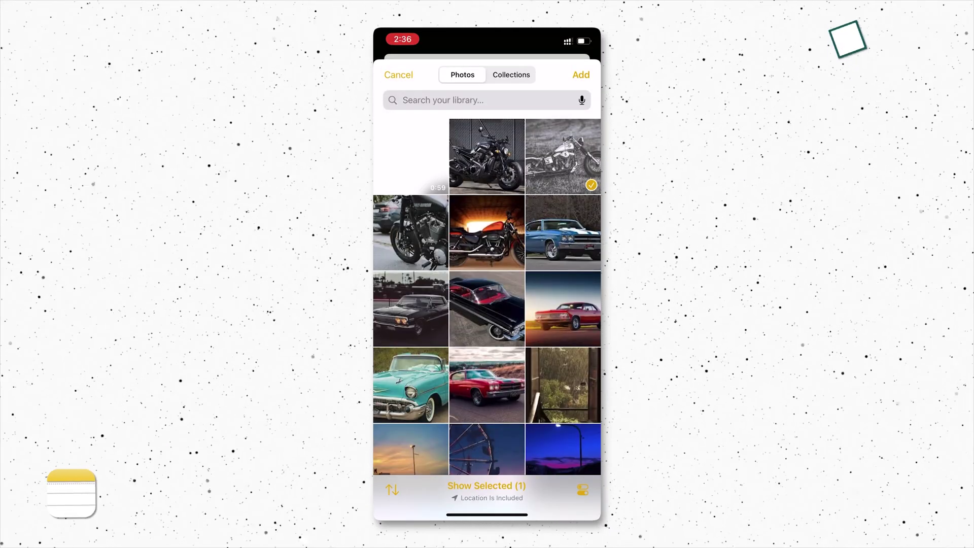
pyautogui.click(581, 75)
pyautogui.scroll(-3, 487, 273)
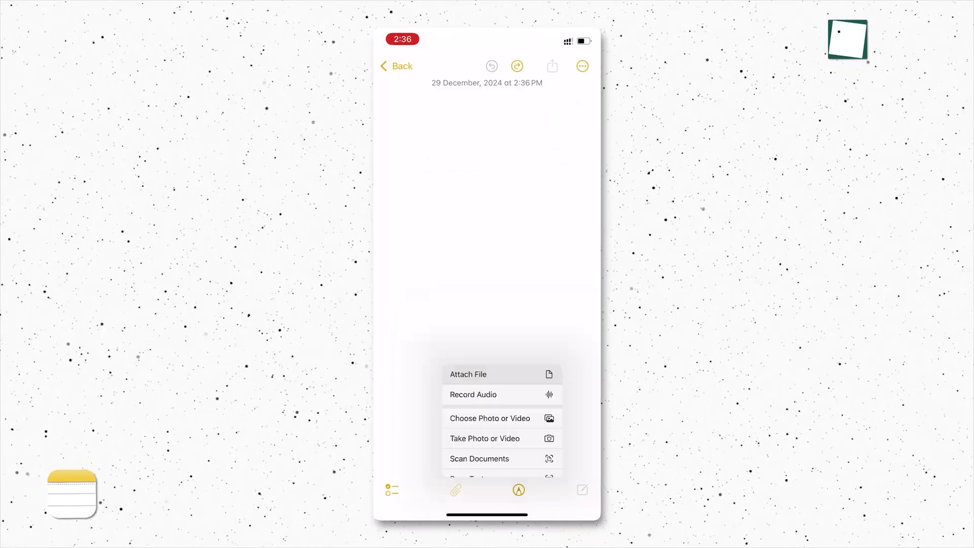
# Step: Attach the Lorem_ipsum PDF file to the note
pyautogui.click(468, 374)
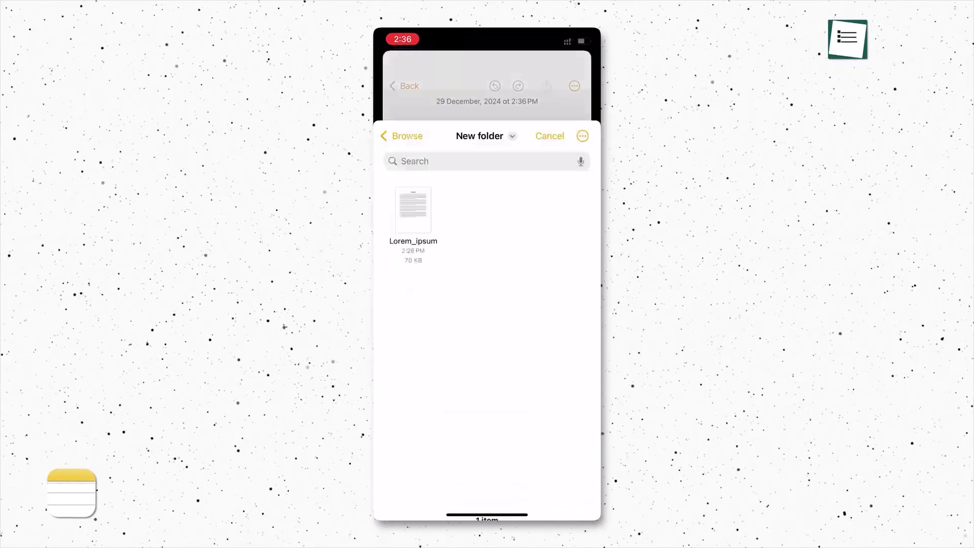
pyautogui.click(413, 149)
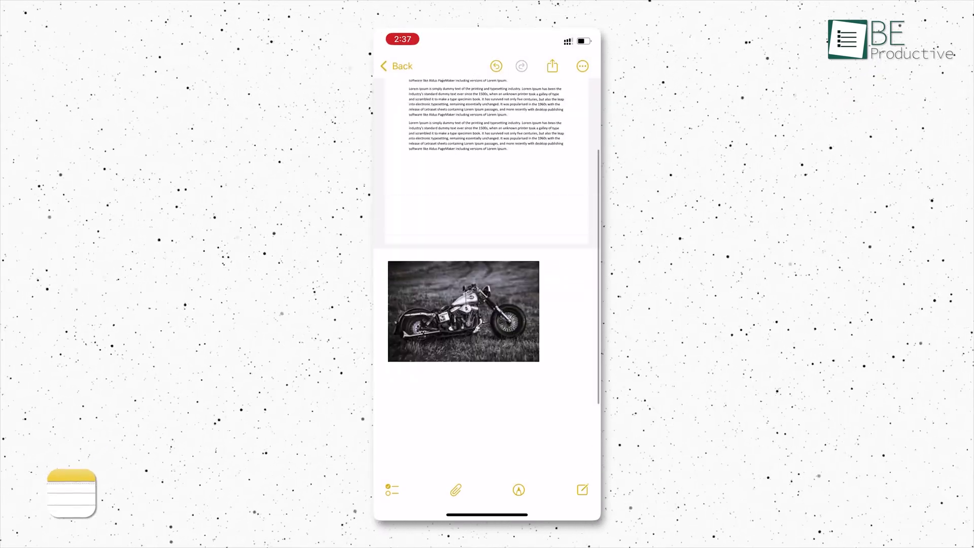
pyautogui.scroll(5, 487, 228)
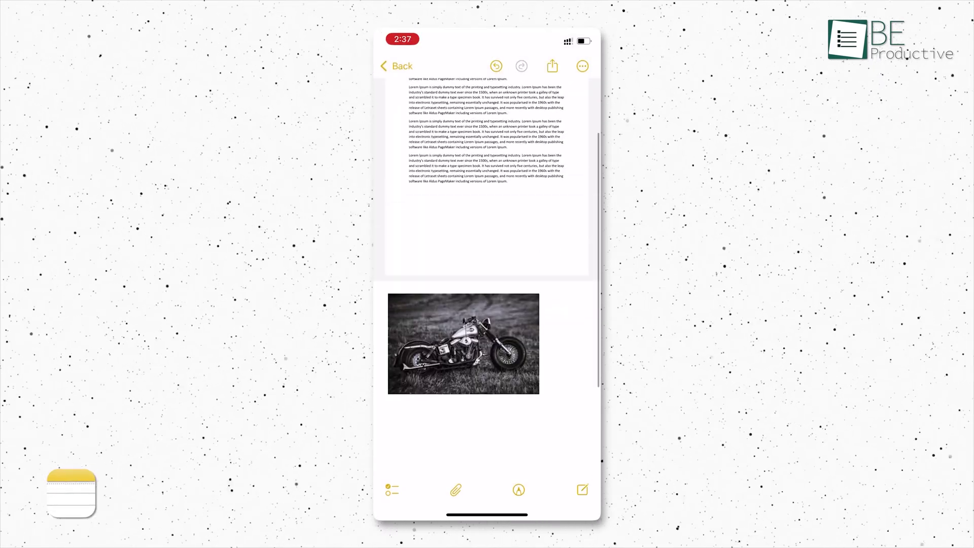
pyautogui.scroll(3, 487, 228)
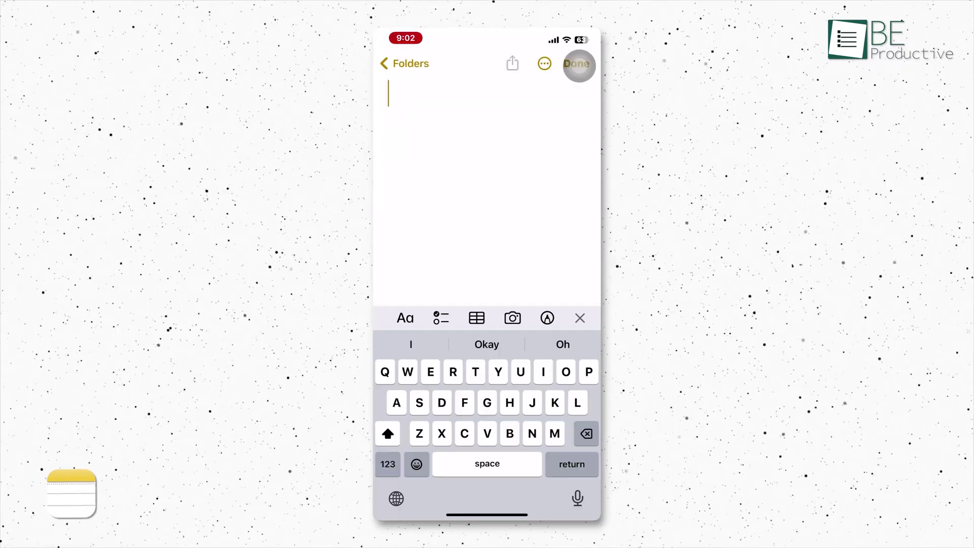
# Step: Start Markup drawing in the new note and choose the third, thicker pen stroke
pyautogui.click(548, 318)
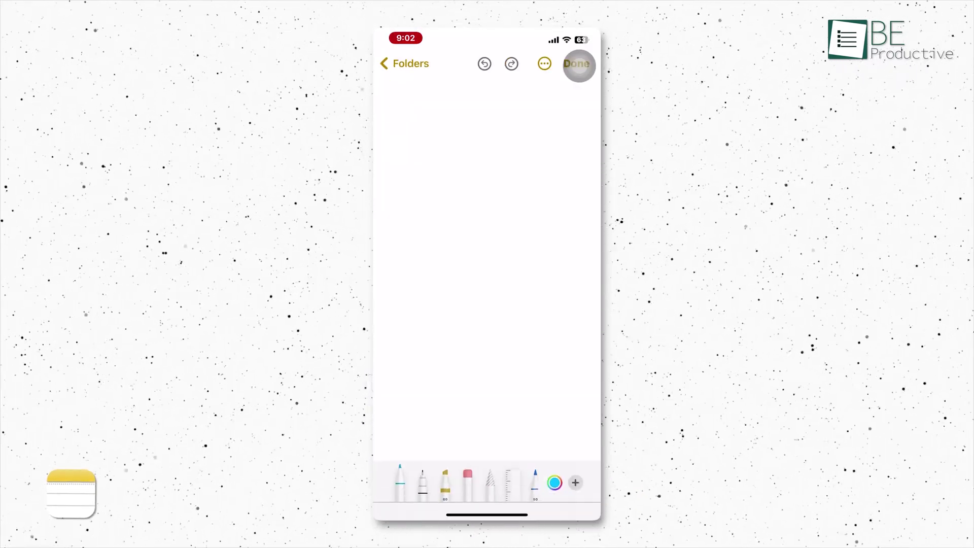
pyautogui.click(400, 481)
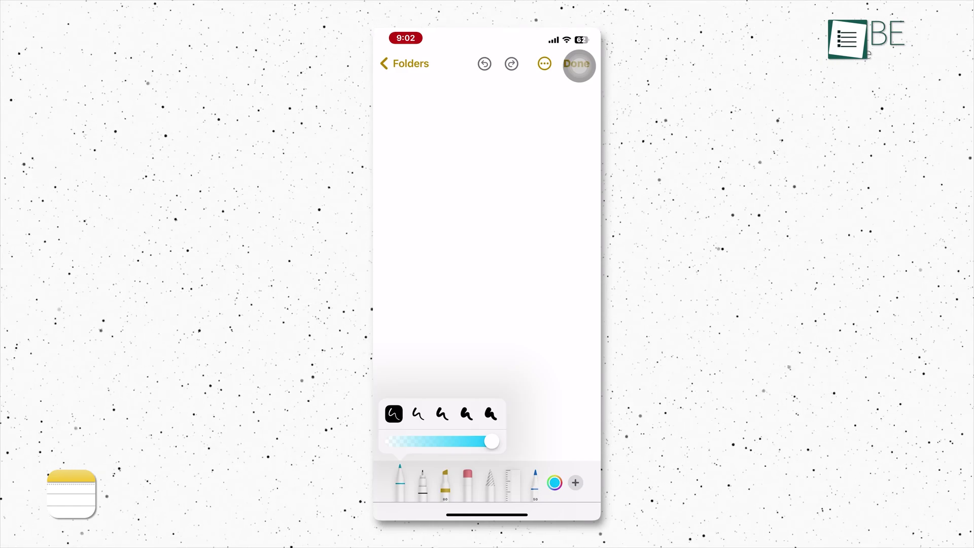
pyautogui.click(442, 414)
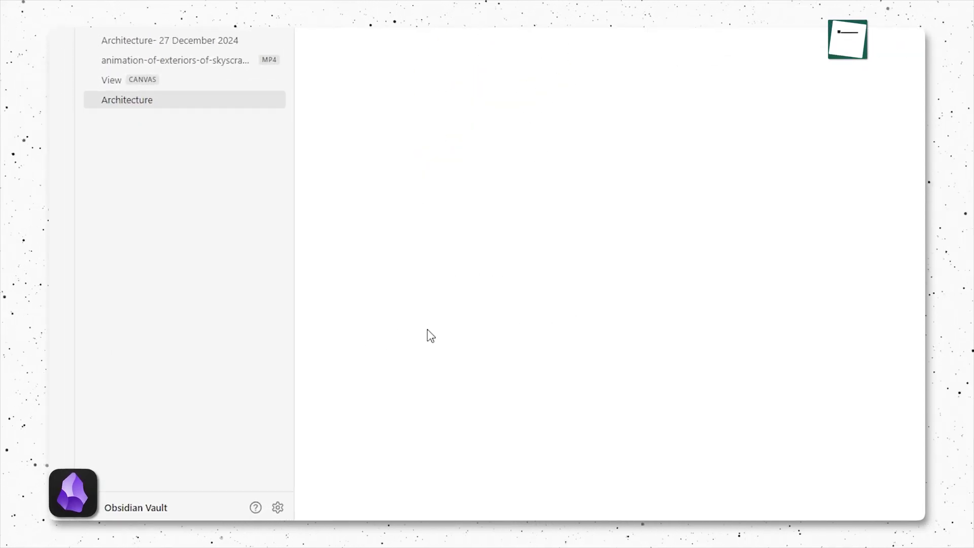
# Step: Apply the Minimal community theme via Settings > Appearance > Themes, then close settings
pyautogui.click(322, 513)
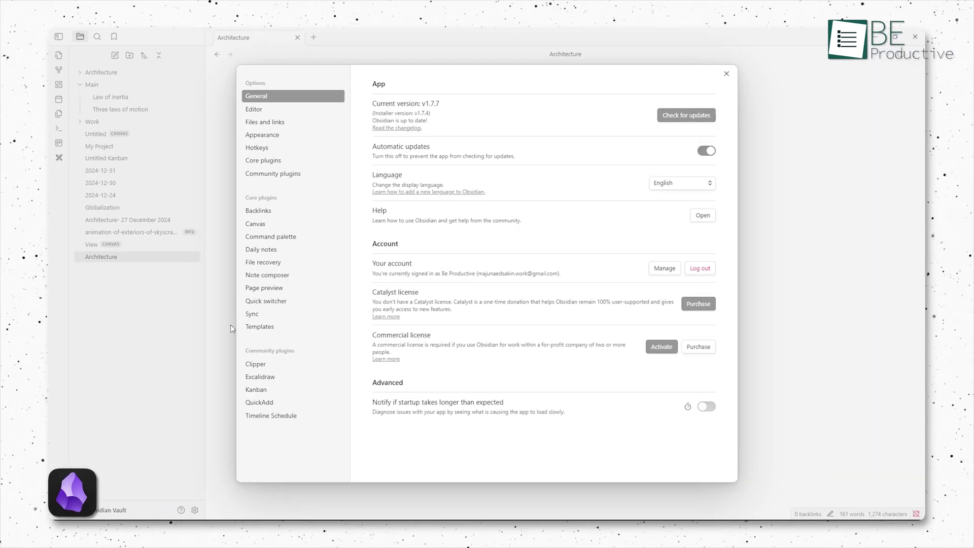
pyautogui.click(282, 136)
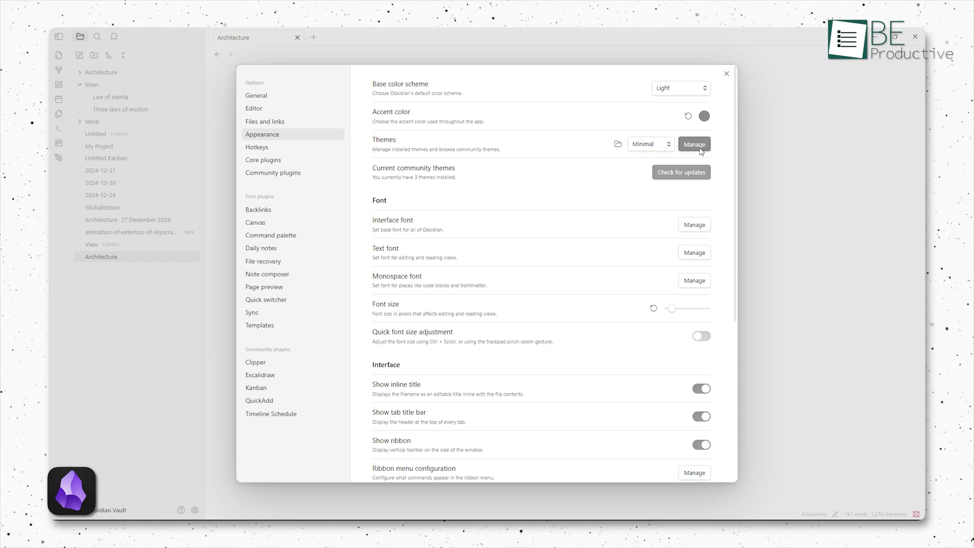
pyautogui.click(695, 147)
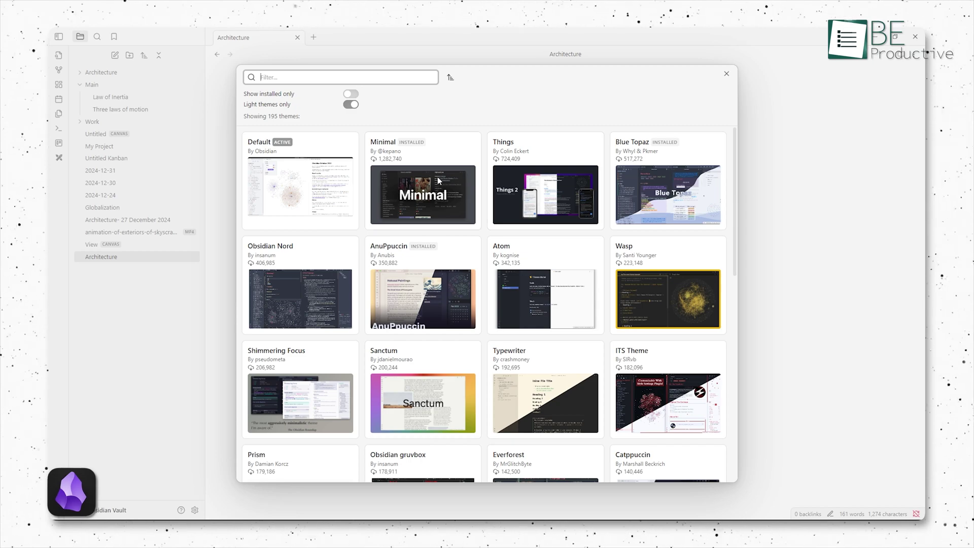
pyautogui.click(439, 180)
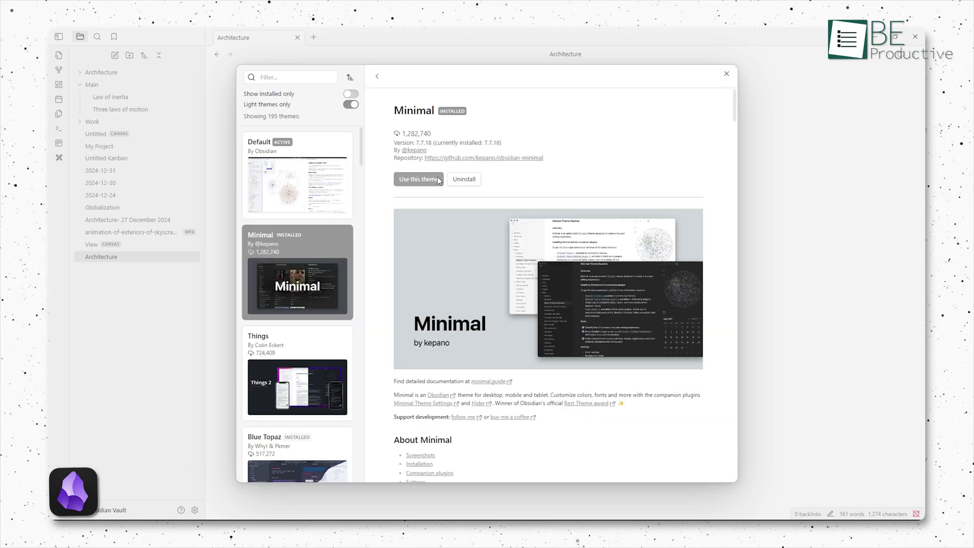
pyautogui.click(440, 181)
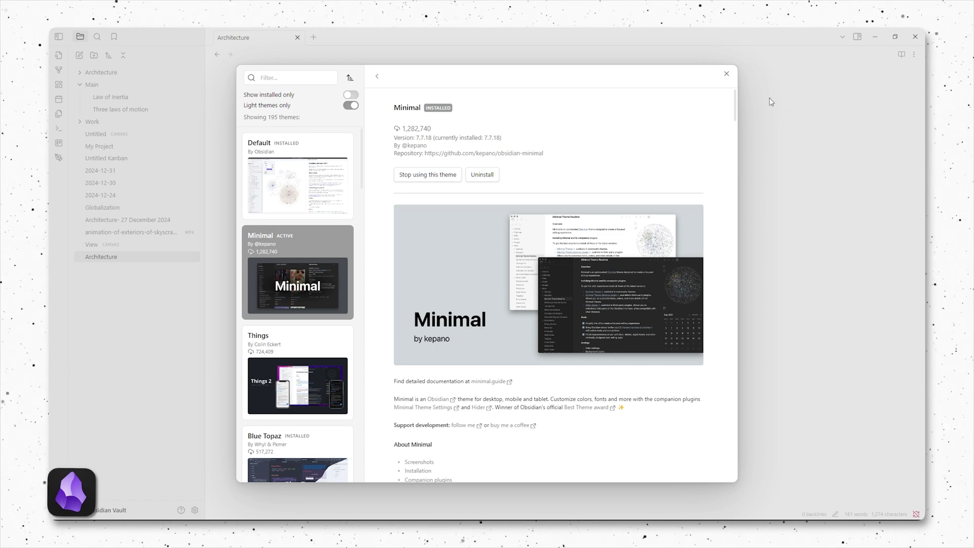
pyautogui.click(728, 74)
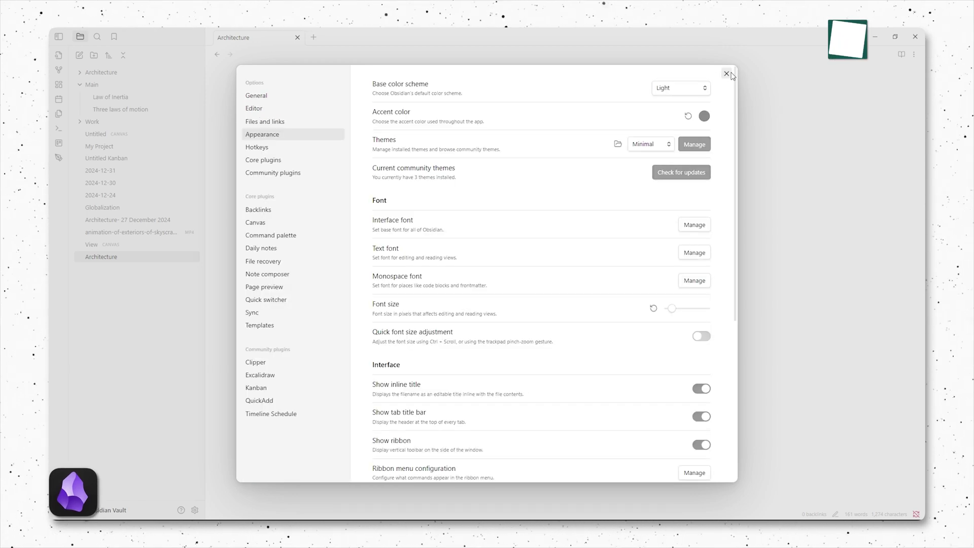
pyautogui.click(726, 74)
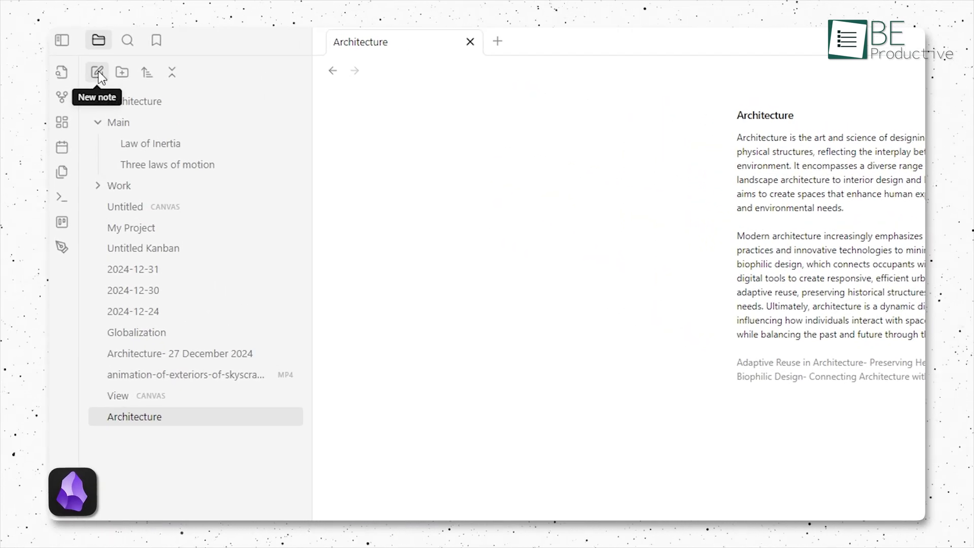
# Step: Create Home Note with [[ links to Sustainable Architecture and Adaptive Reuse in Architecture
pyautogui.click(98, 74)
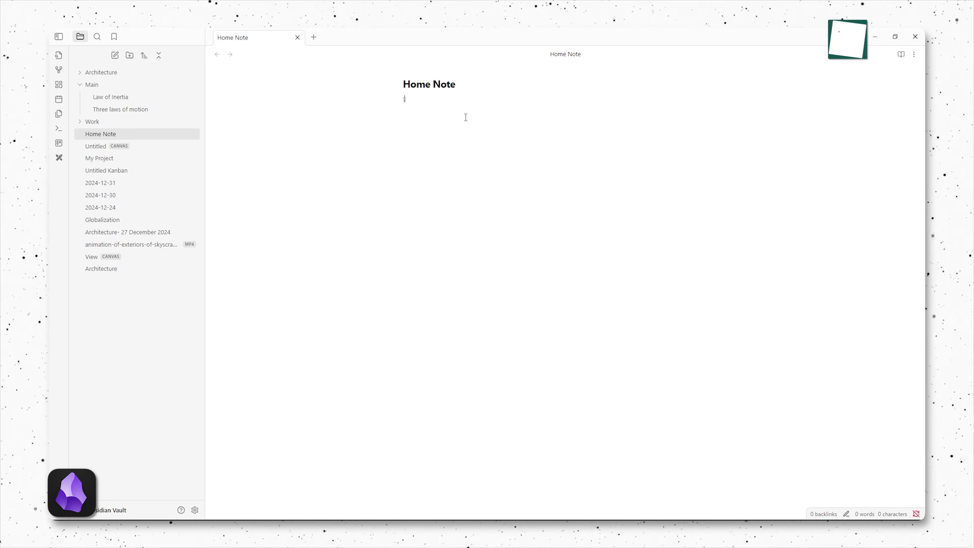
pyautogui.write('[[')
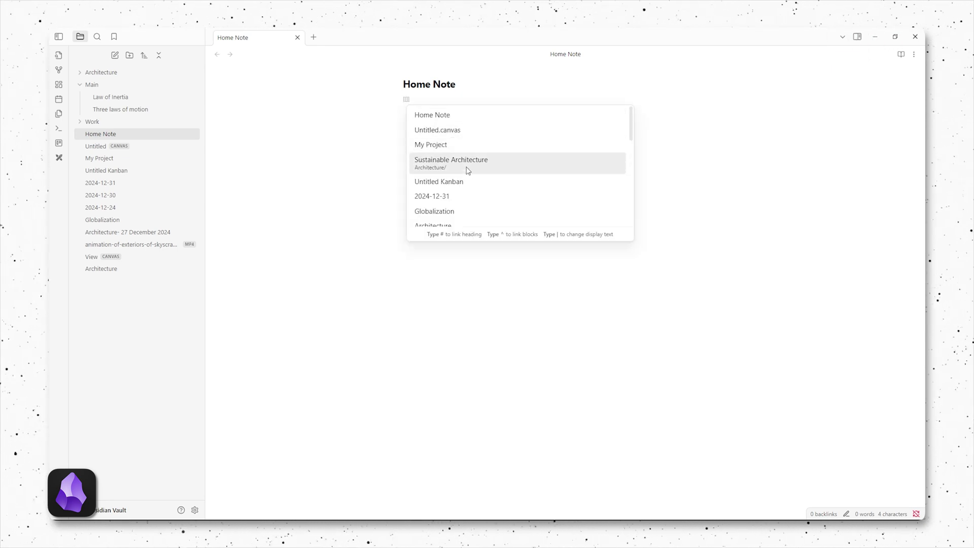
pyautogui.click(467, 170)
pyautogui.press('Return')
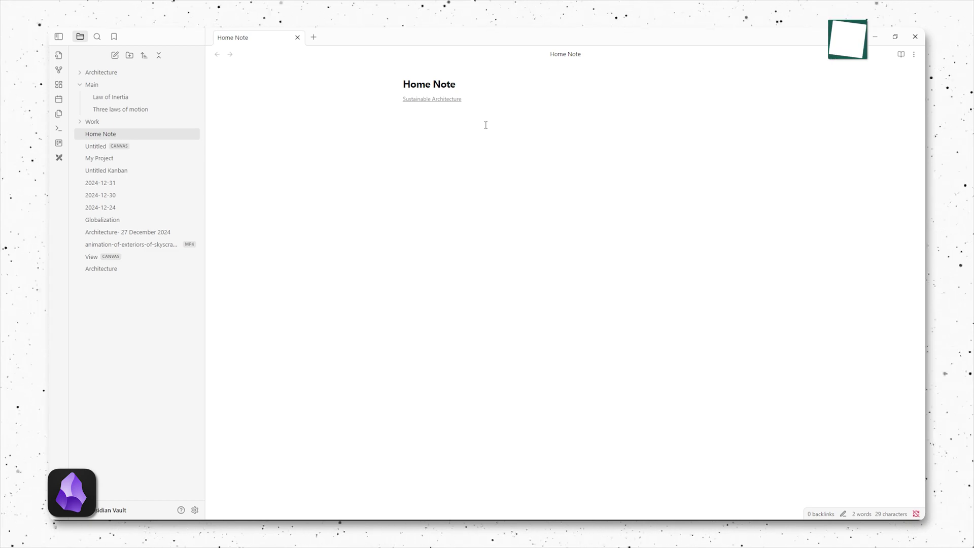
pyautogui.write('[[')
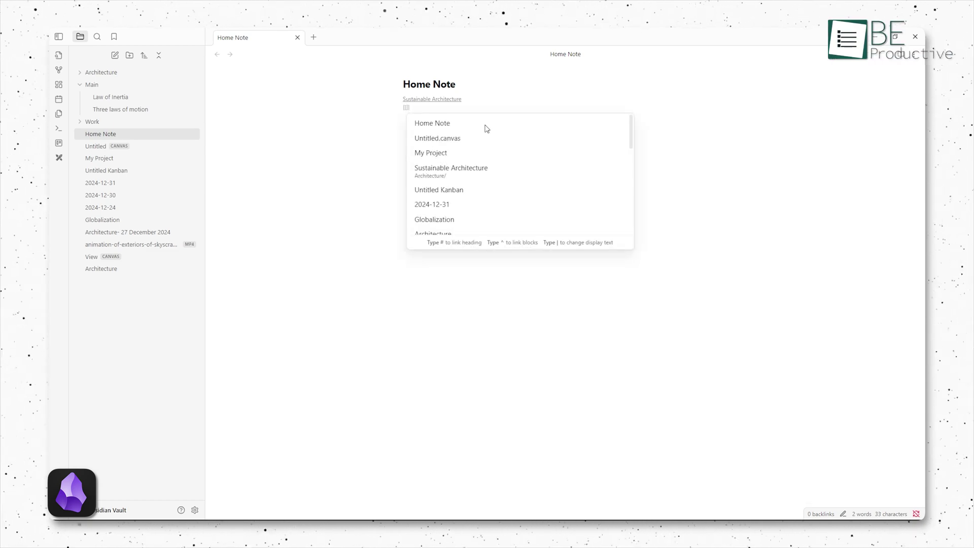
pyautogui.scroll(-2, 452, 196)
pyautogui.click(451, 195)
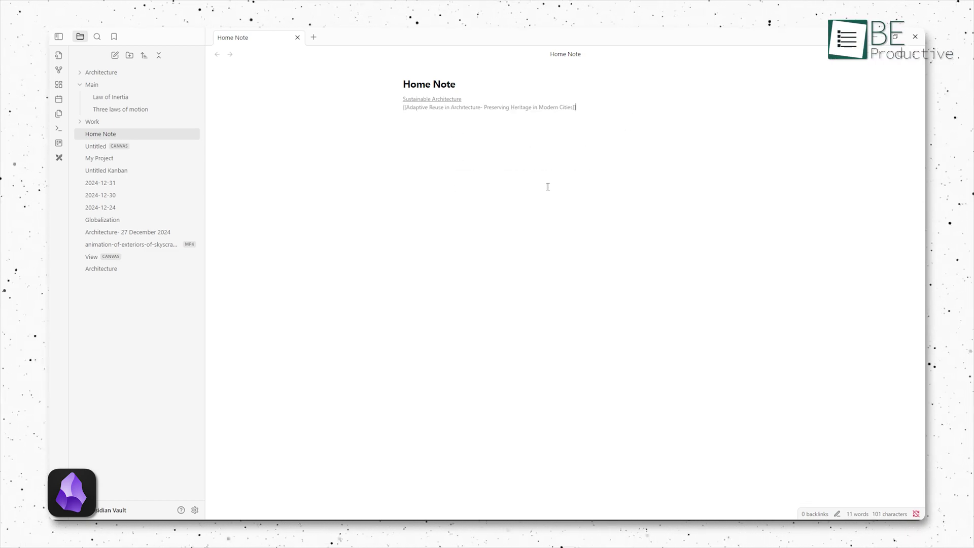
pyautogui.press('Return')
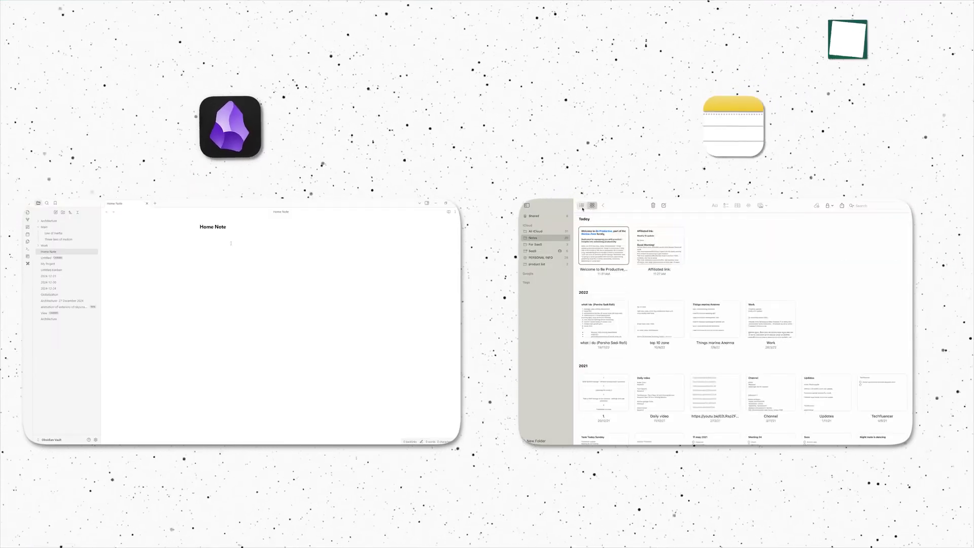
# Step: Follow links to Smart Cities and Biophilic Design, going back each time, then open Graph view
pyautogui.click(581, 205)
pyautogui.write('[[')
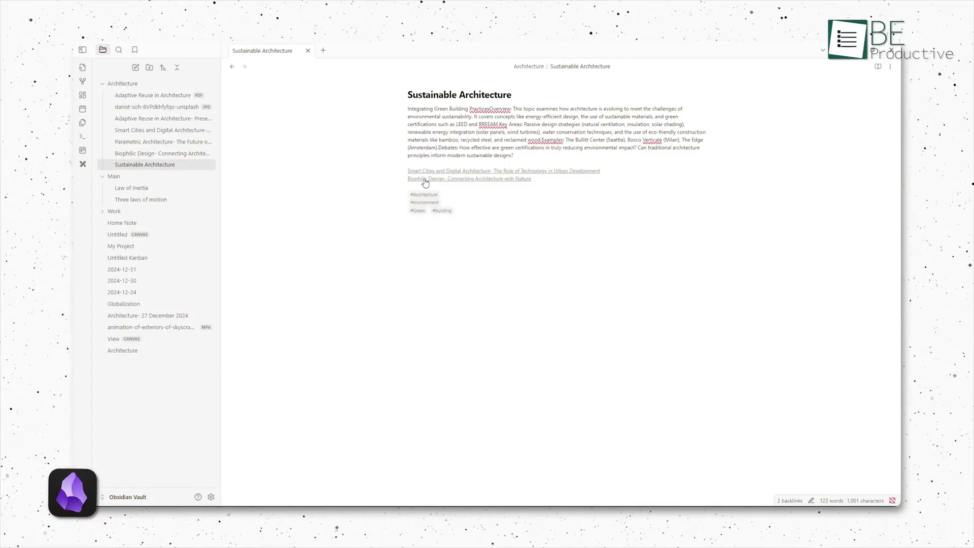
pyautogui.click(445, 171)
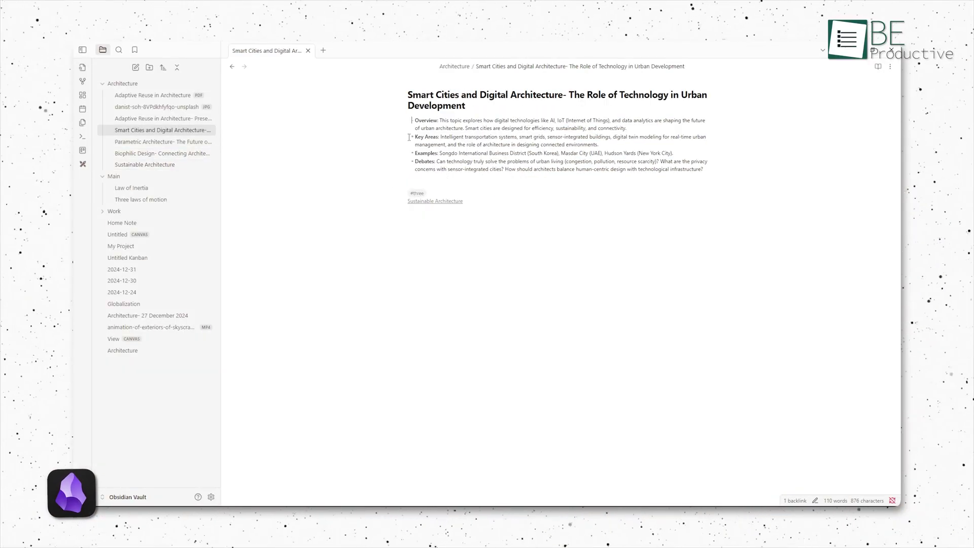
pyautogui.click(232, 68)
pyautogui.click(420, 178)
pyautogui.hotkey('ctrl', 'alt', 'Left')
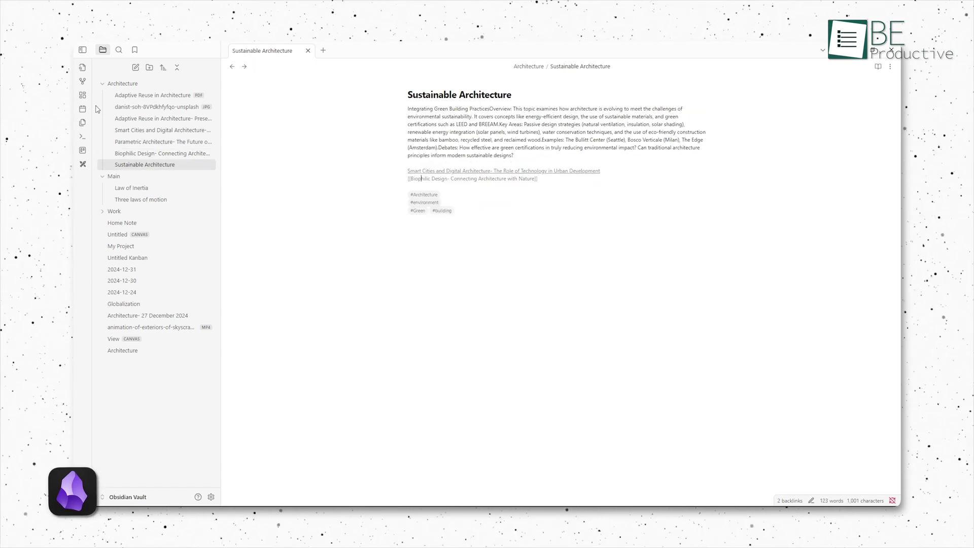
pyautogui.click(82, 82)
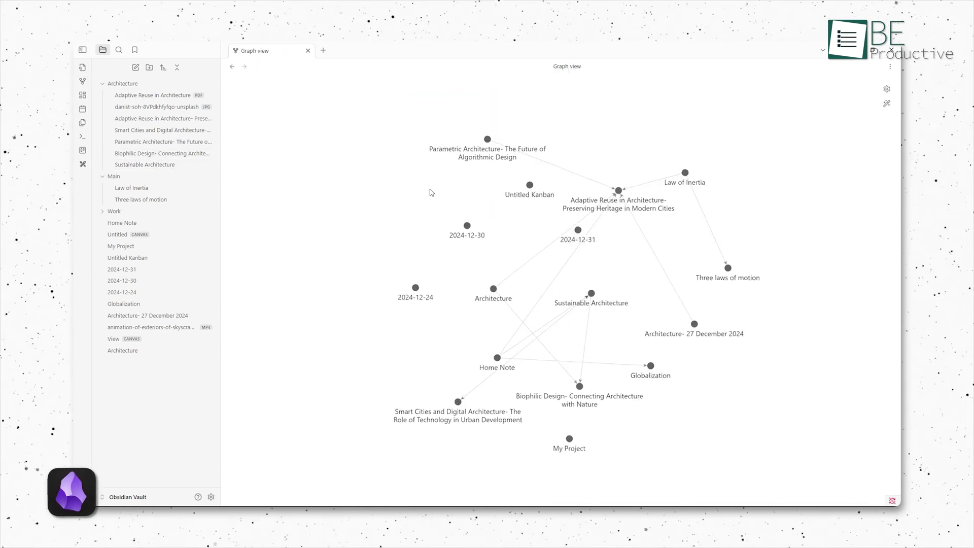
# Step: Add the tags #Architecture, #environment and #Green at the end of the Architecture note
pyautogui.click(496, 288)
pyautogui.write('#')
pyautogui.click(442, 256)
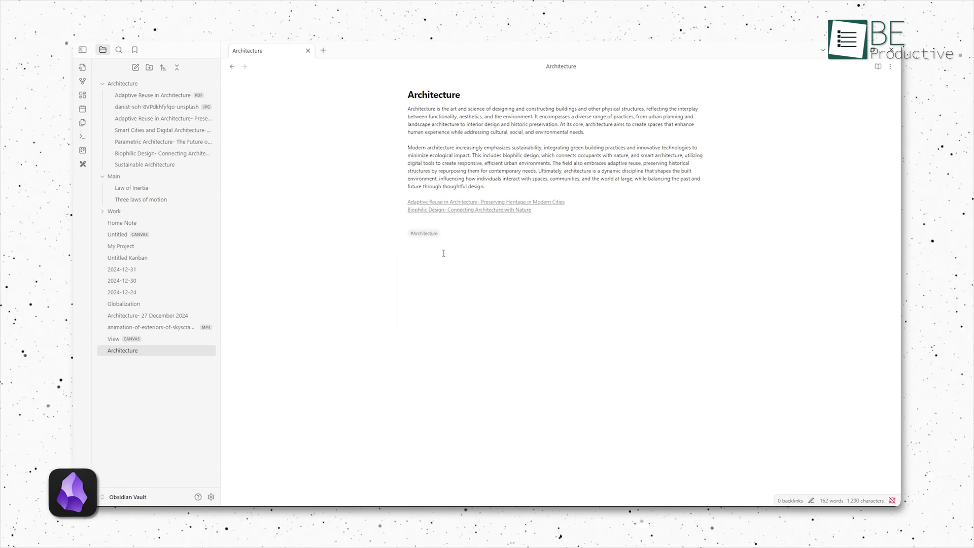
pyautogui.write('#')
pyautogui.click(466, 253)
pyautogui.hotkey('ctrl', 'z')
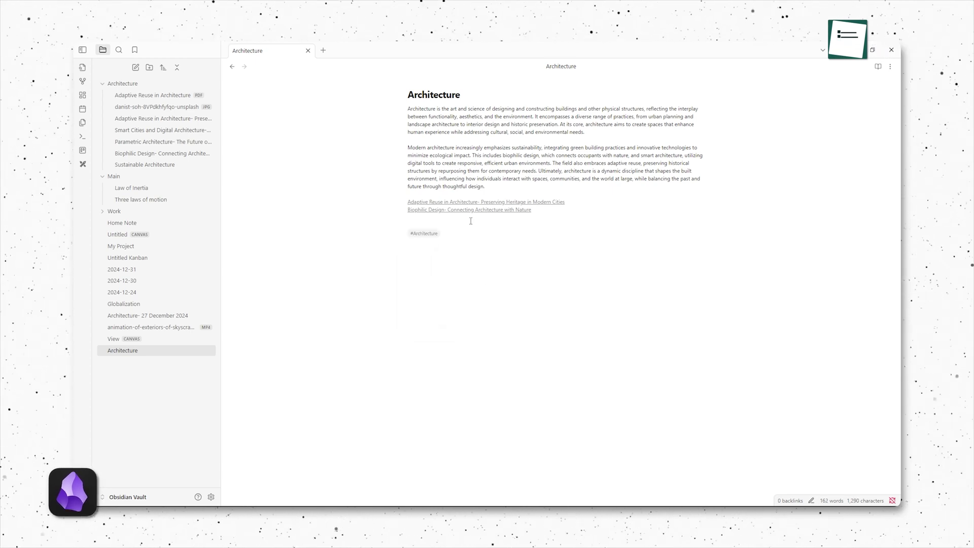
pyautogui.write('e')
pyautogui.click(477, 289)
pyautogui.write('#environment #')
pyautogui.click(484, 276)
pyautogui.write('[[')
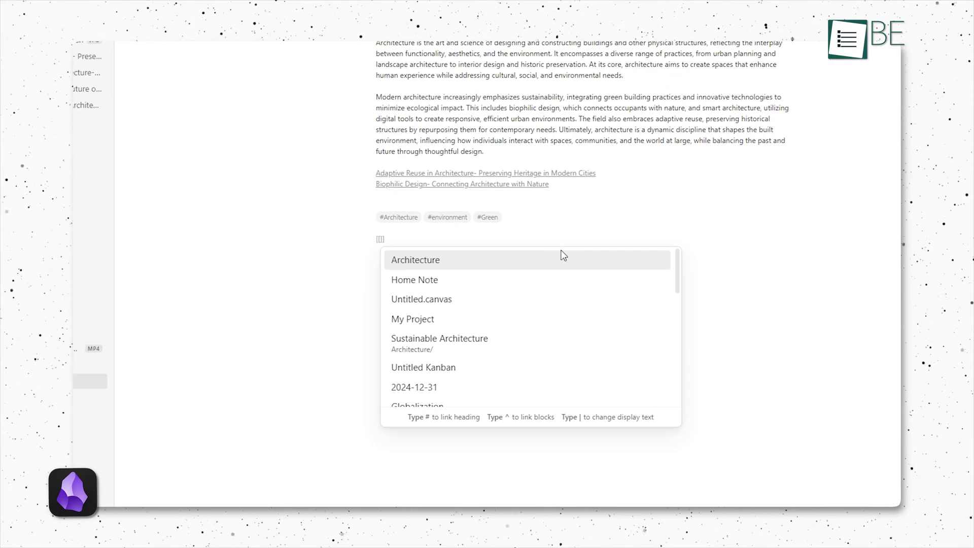
# Step: Link View.canvas in the Architecture note, reopen the note, then pan around Graph view
pyautogui.scroll(-2, 515, 321)
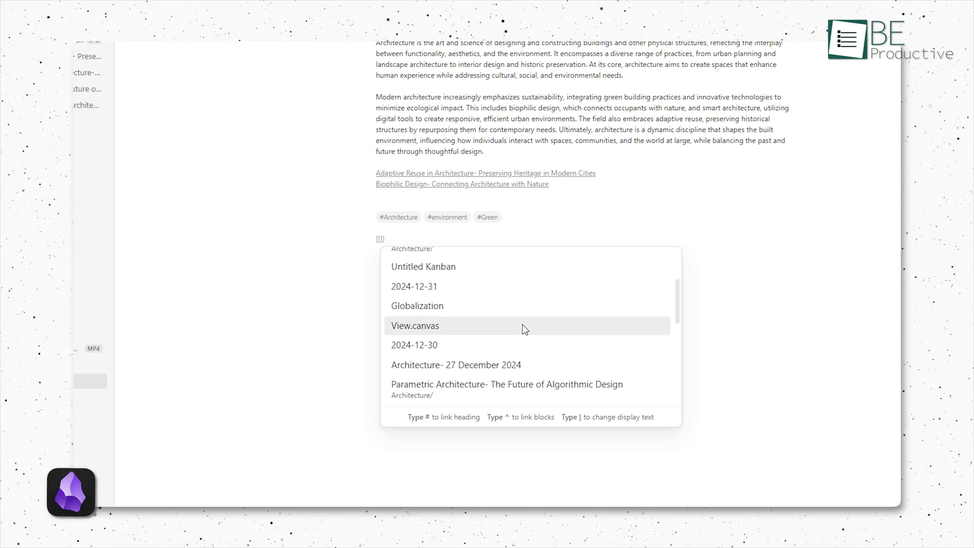
pyautogui.click(525, 329)
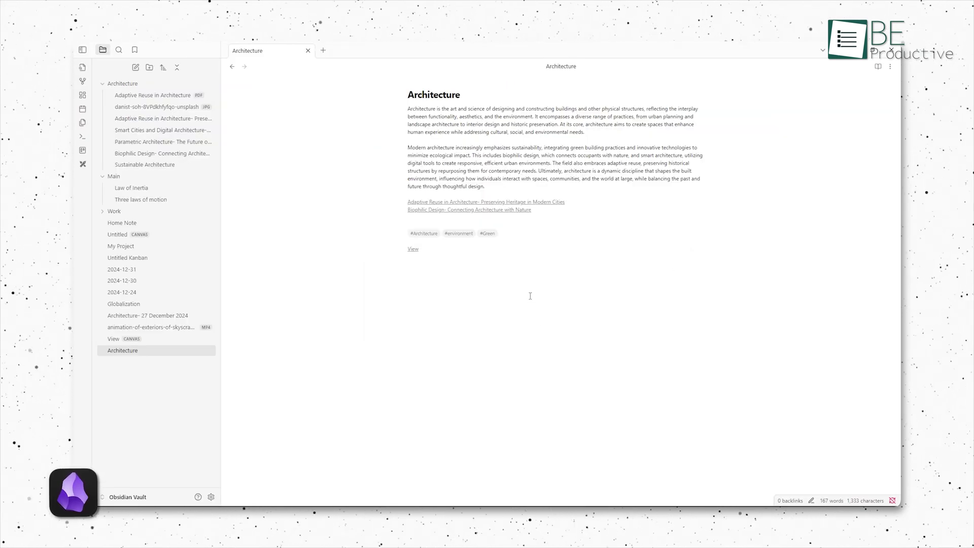
pyautogui.click(120, 50)
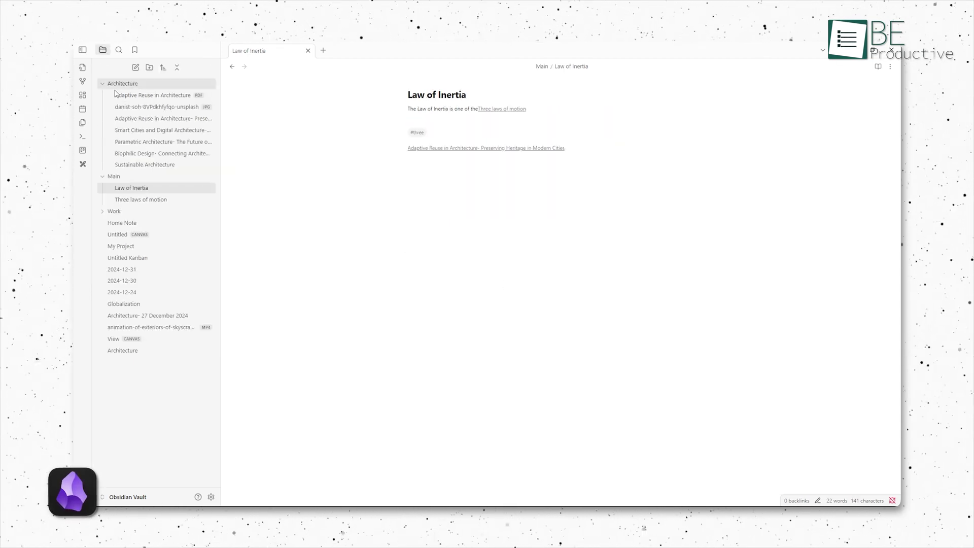
pyautogui.click(136, 351)
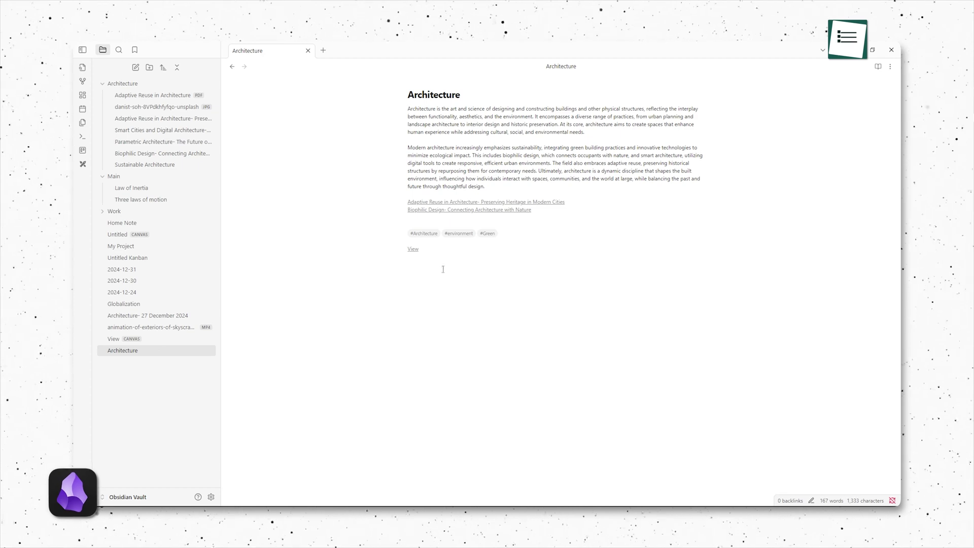
pyautogui.click(83, 83)
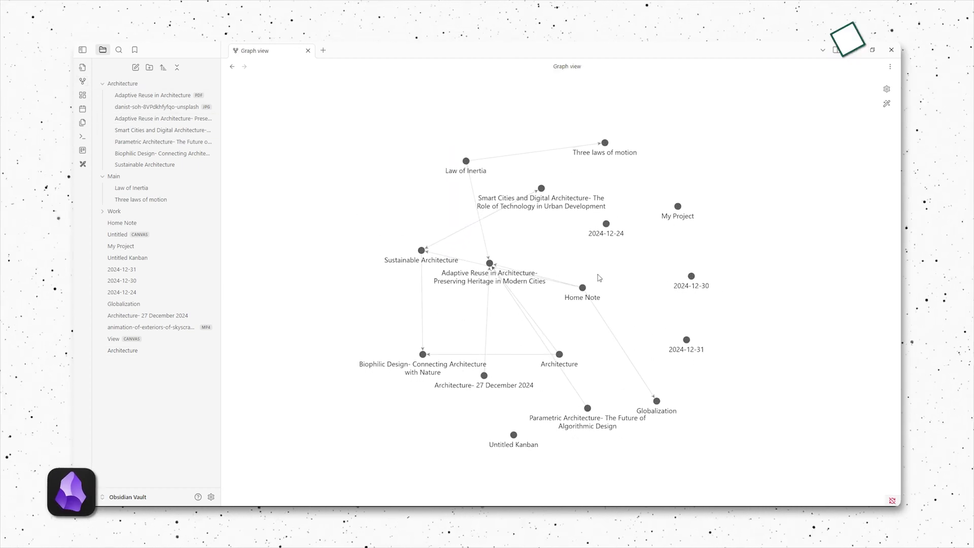
pyautogui.moveTo(599, 277); pyautogui.dragTo(644, 264)
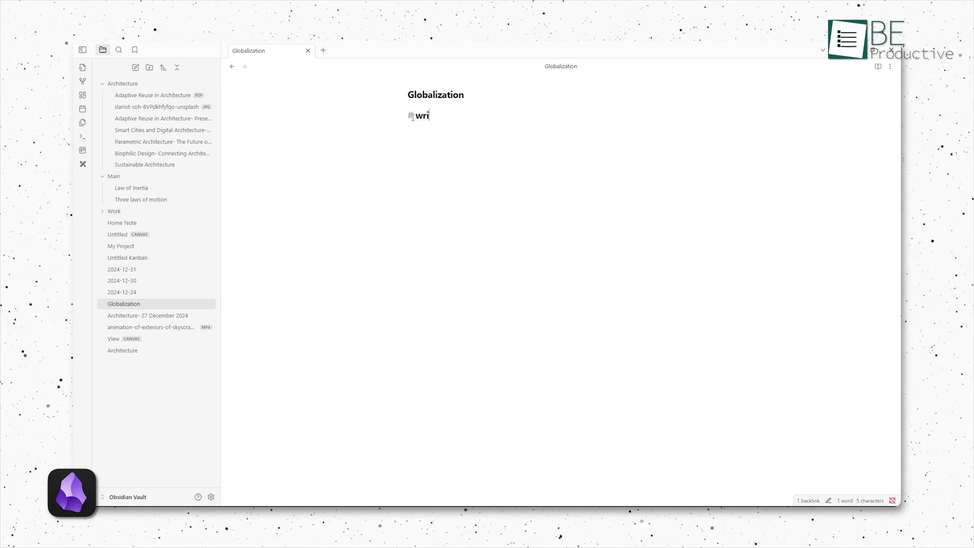
# Step: Give the Globalization note a '# writing' heading and a '## Editing' subheading
pyautogui.write('ng')
pyautogui.press('Return')
pyautogui.write('##')
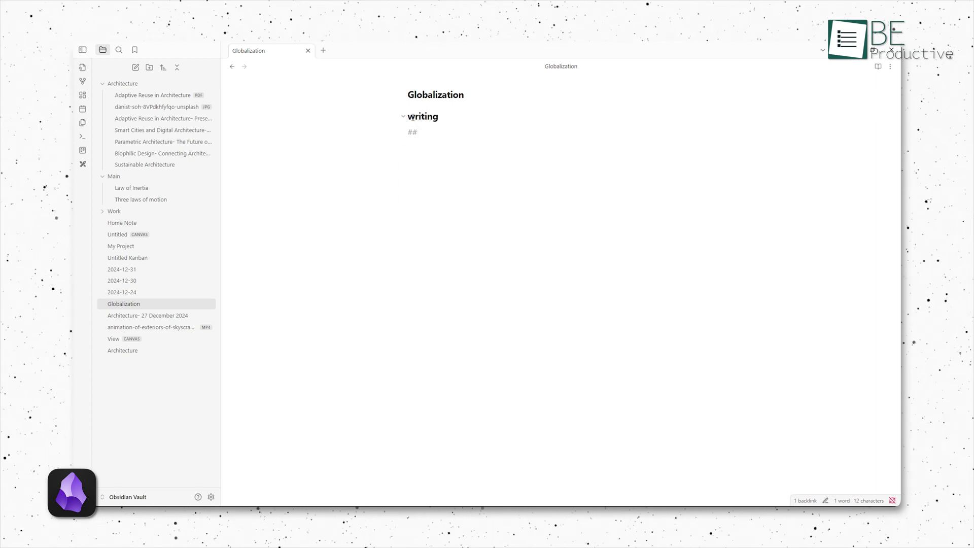
pyautogui.write('ed')
pyautogui.write('iting')
pyautogui.press('BackSpace')
pyautogui.press('BackSpace')
pyautogui.press('BackSpace')
pyautogui.press('BackSpace')
pyautogui.press('BackSpace')
pyautogui.press('BackSpace')
pyautogui.press('BackSpace')
pyautogui.press('BackSpace')
pyautogui.press('BackSpace')
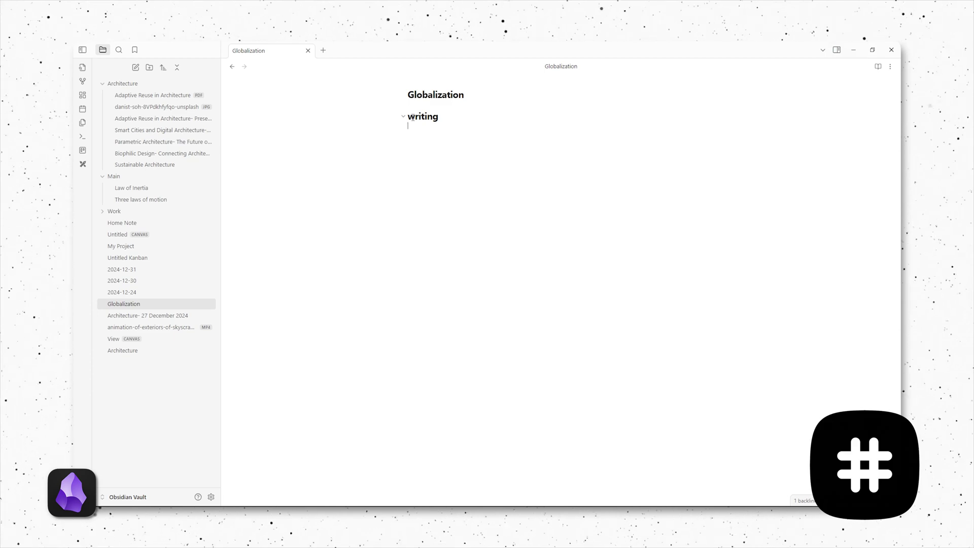
pyautogui.write('## Edi')
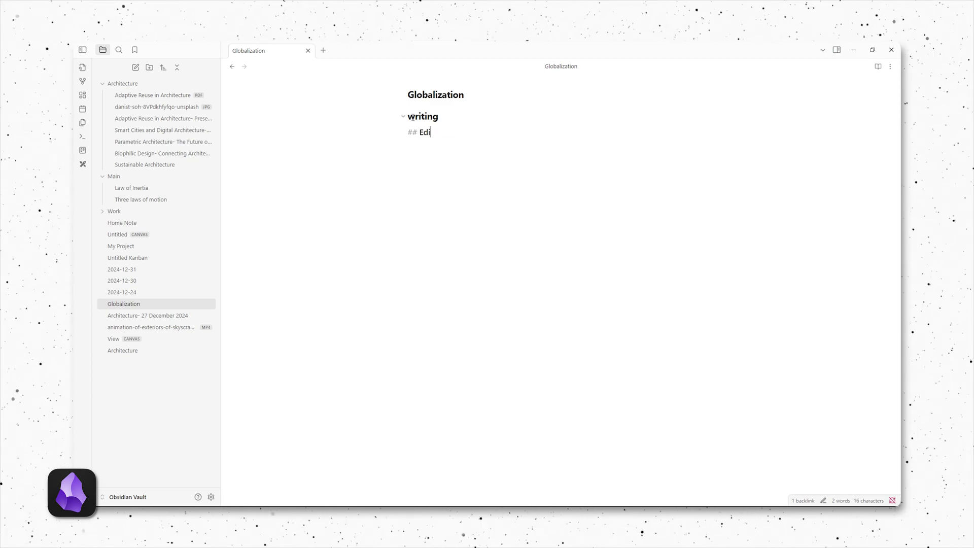
pyautogui.write('ting')
pyautogui.press('Return')
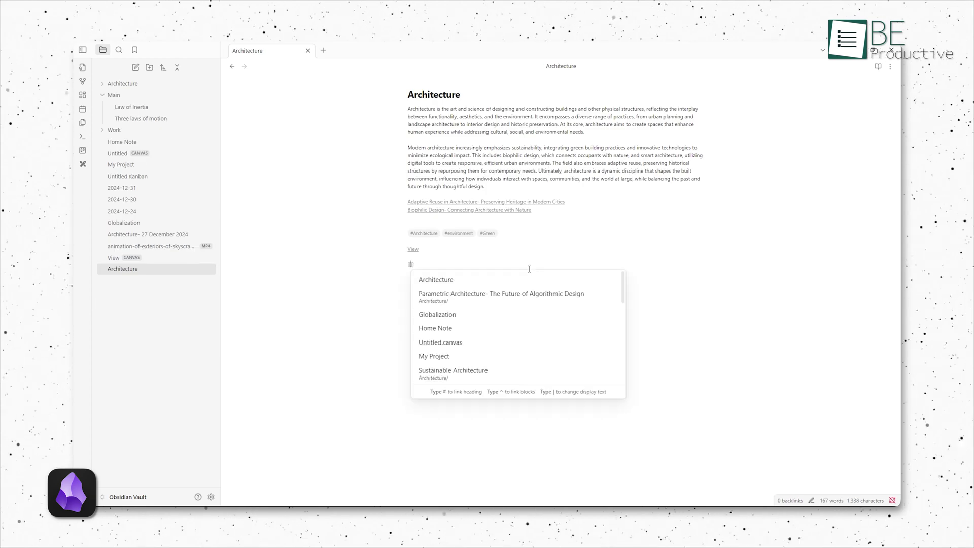
# Step: Link Architecture to Parametric Architecture and embed the Engelbart photo at 400x545 there
pyautogui.press('Down')
pyautogui.press('Return')
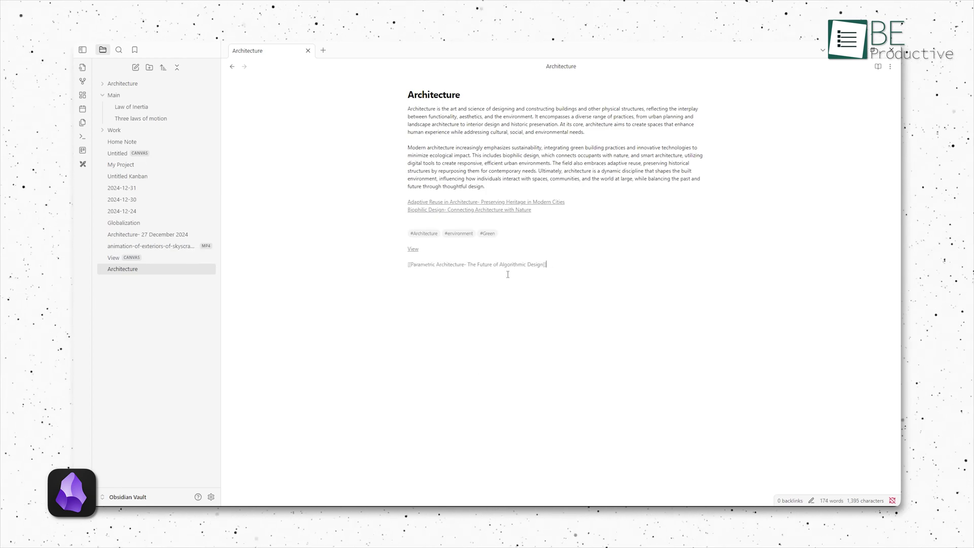
pyautogui.press('Return')
pyautogui.click(471, 264)
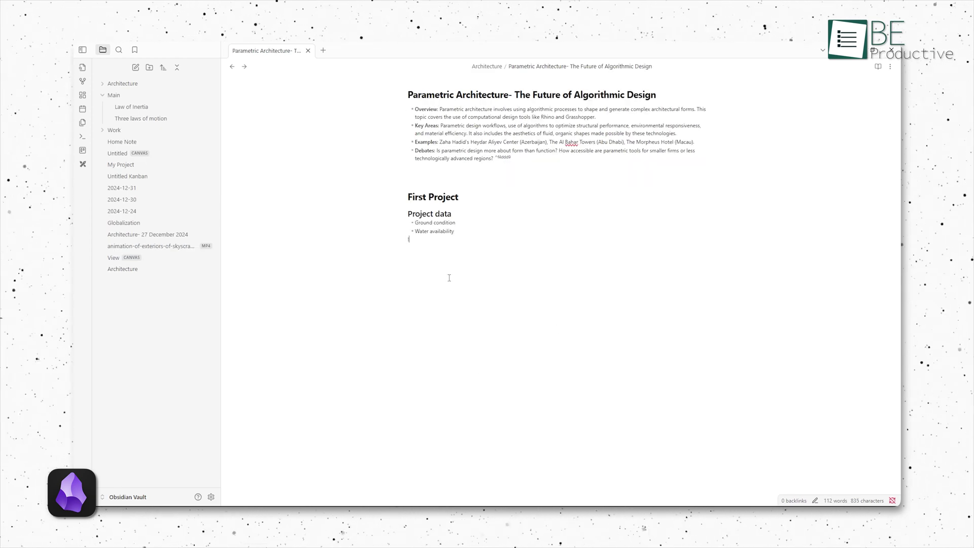
pyautogui.write('lbart|400x545](')
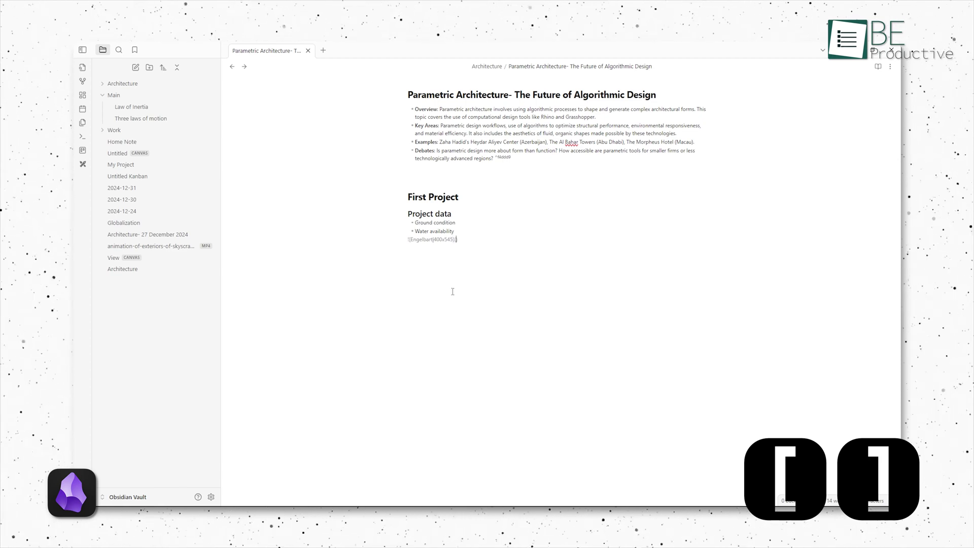
pyautogui.click(452, 292)
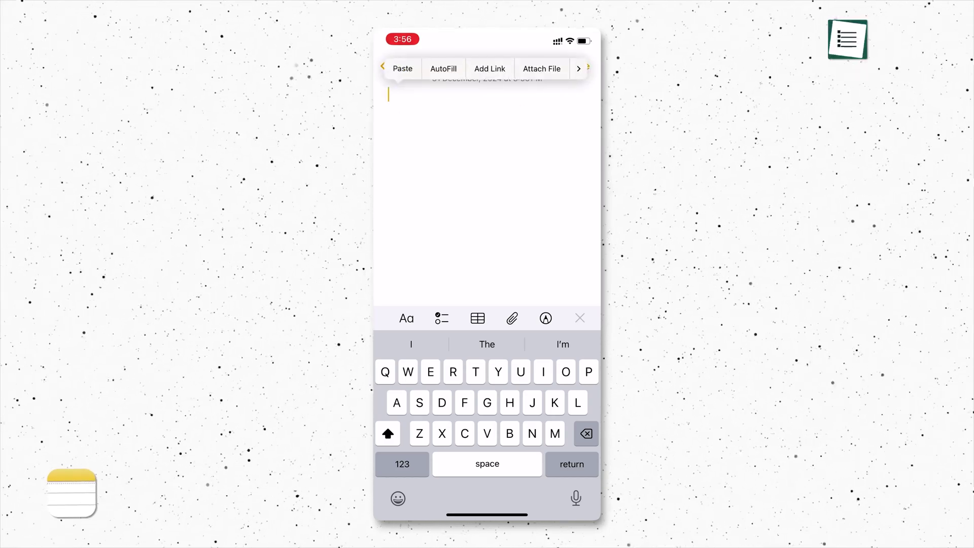
# Step: Add the Apple support URL, a Grocery List link and a Warm-up: 10-minute jog link
pyautogui.click(489, 69)
pyautogui.click(398, 122)
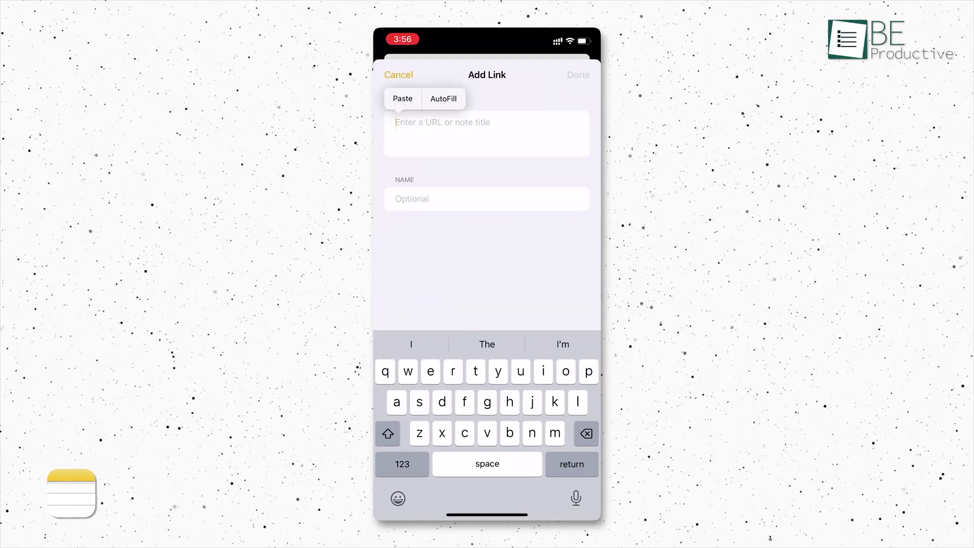
pyautogui.click(403, 99)
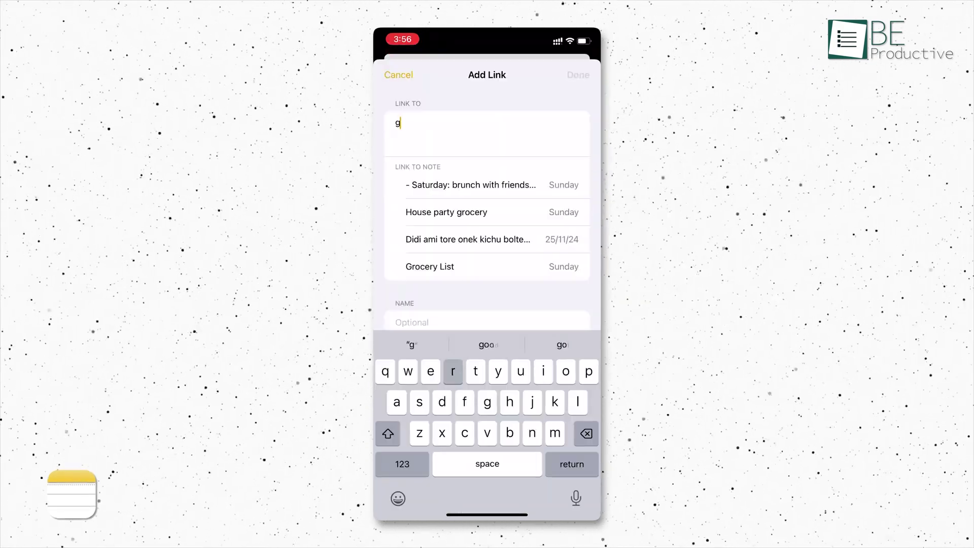
pyautogui.write('ro')
pyautogui.click(430, 184)
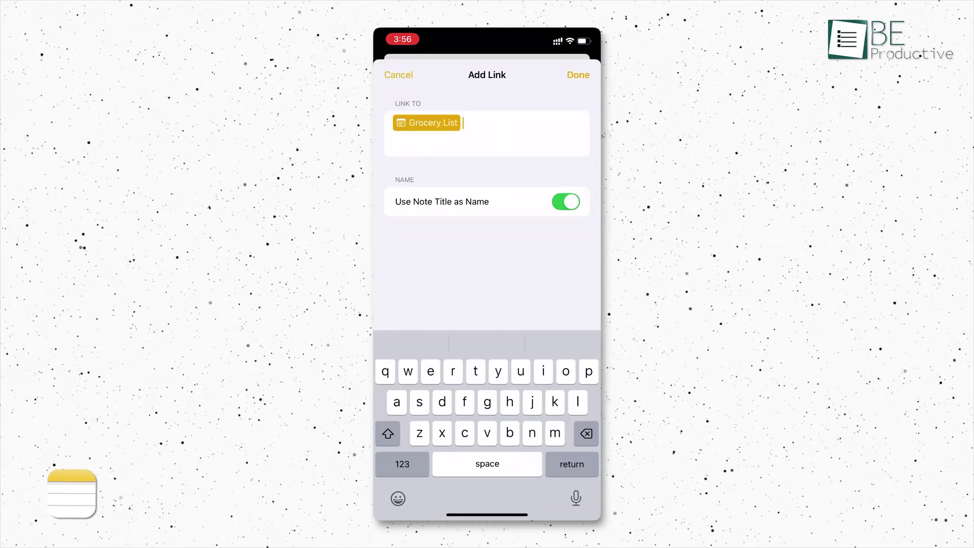
pyautogui.click(578, 74)
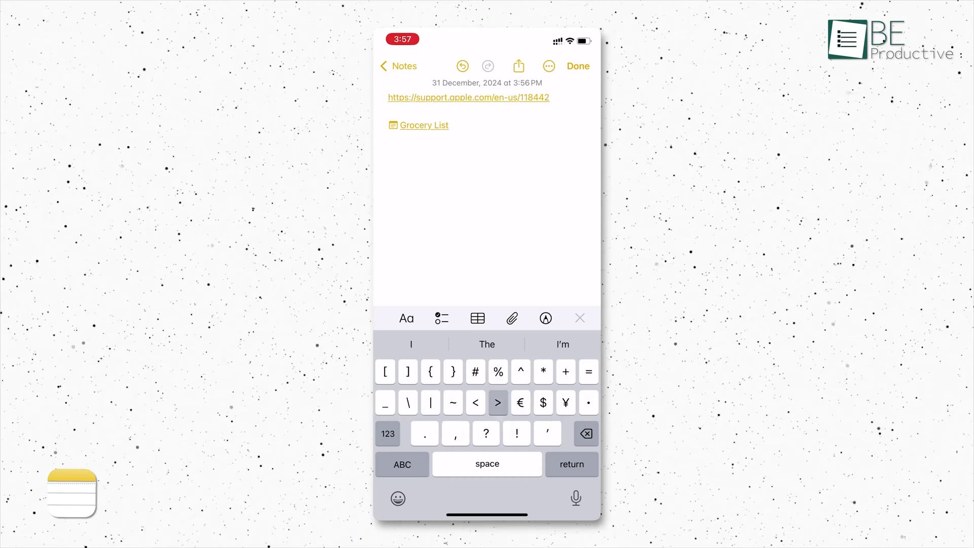
pyautogui.write('>>')
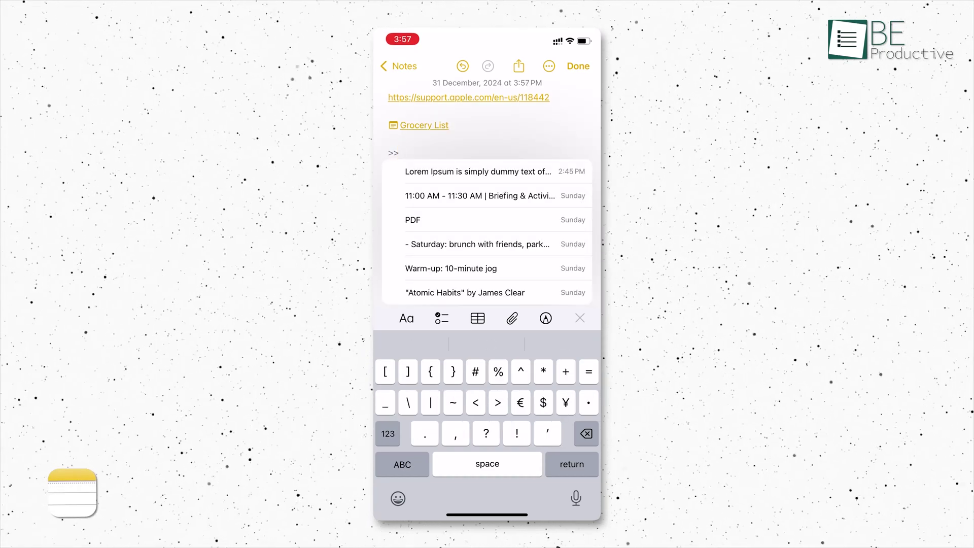
pyautogui.click(451, 269)
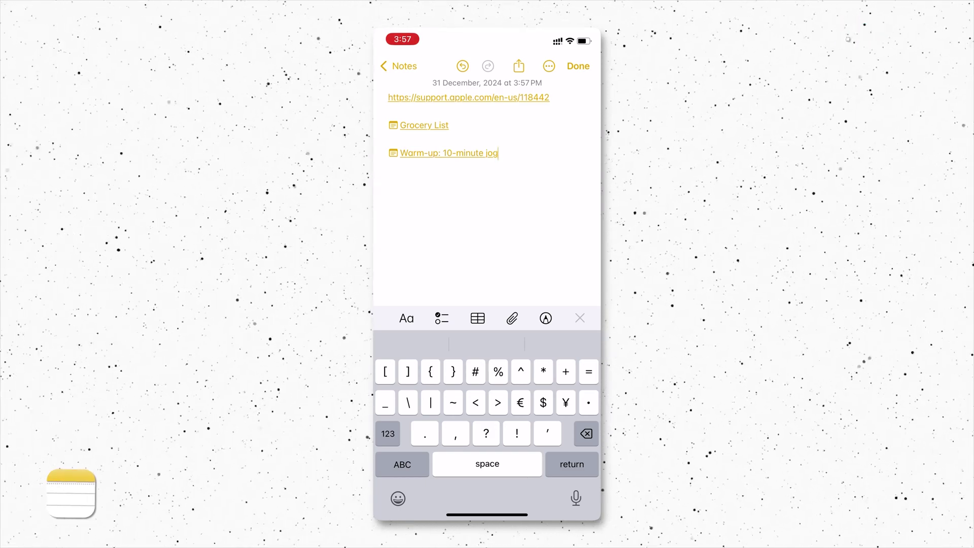
# Step: Test the Grocery List and Warm-up: 10-minute jog links from the note
pyautogui.click(424, 125)
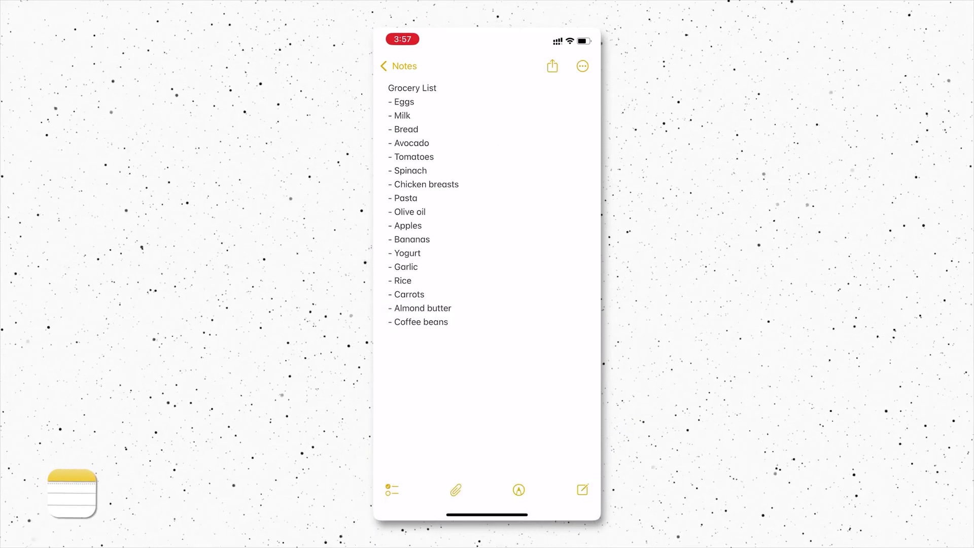
pyautogui.click(398, 66)
pyautogui.click(484, 146)
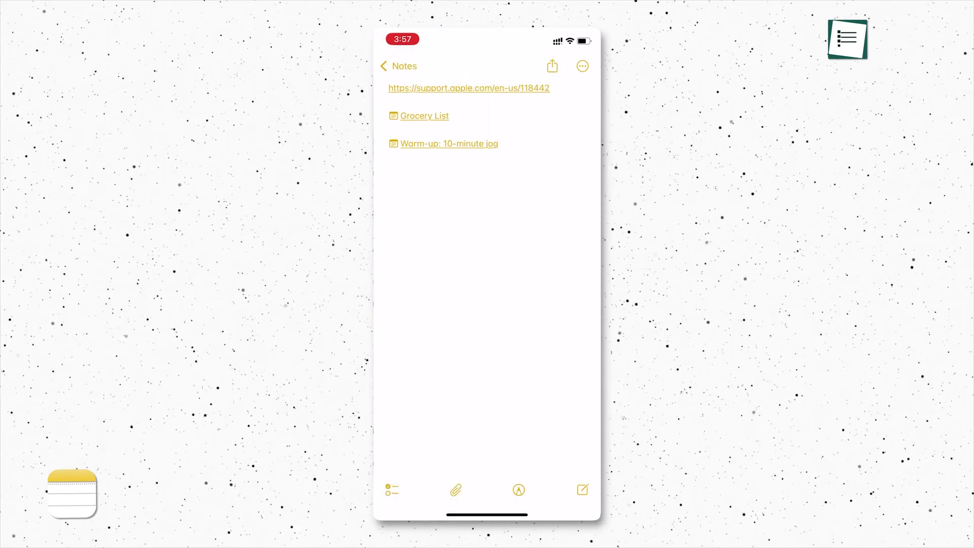
pyautogui.click(443, 142)
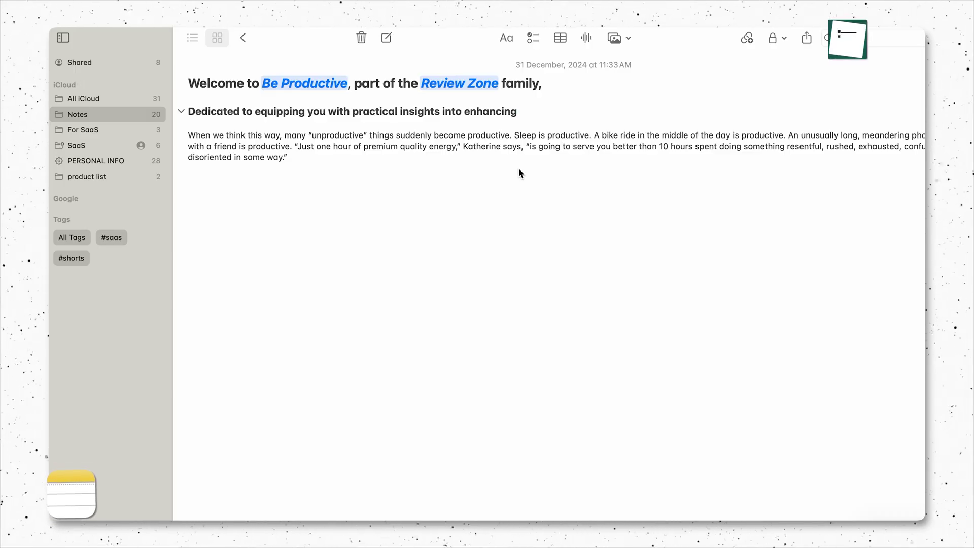
# Step: Type '#pro' at the end of the subheading ending in 'enhancing' to start a tag
pyautogui.write('#p')
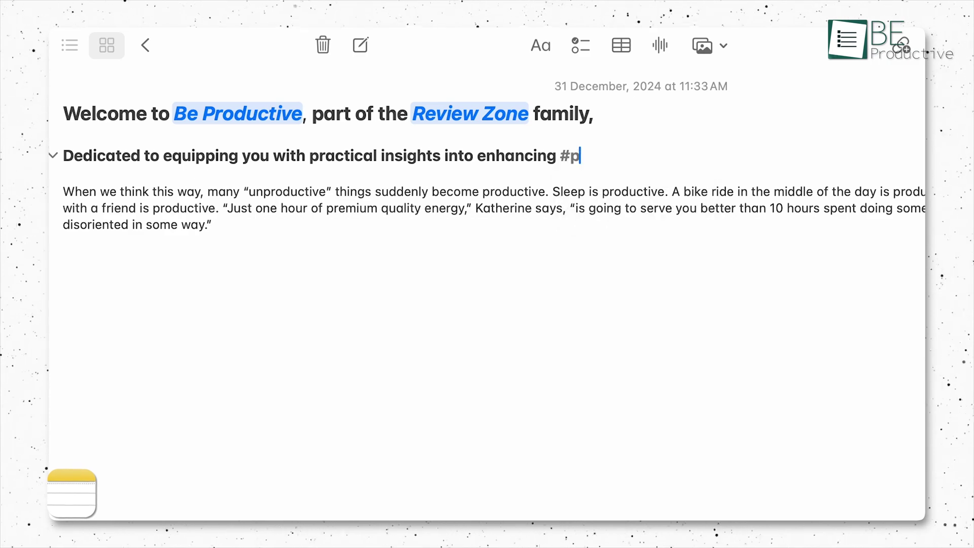
pyautogui.write('ro')
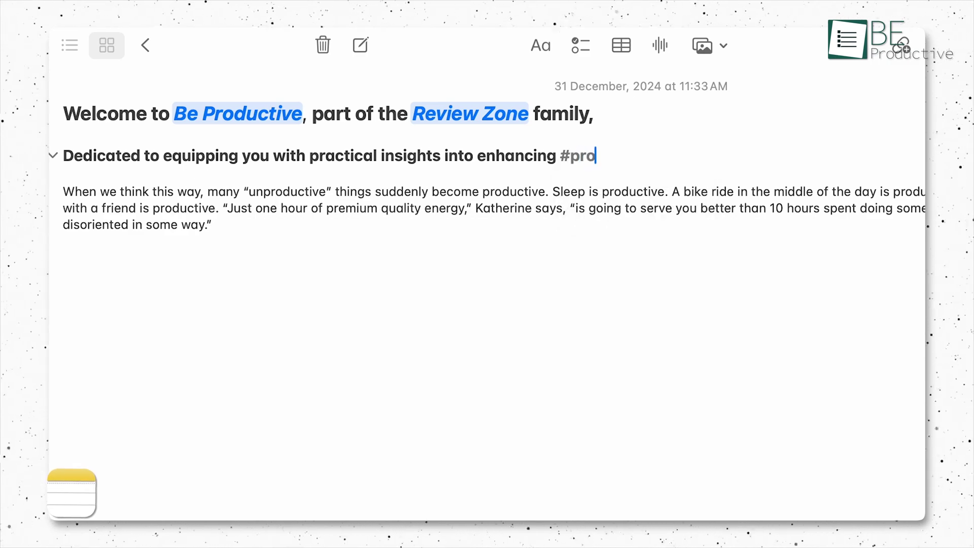